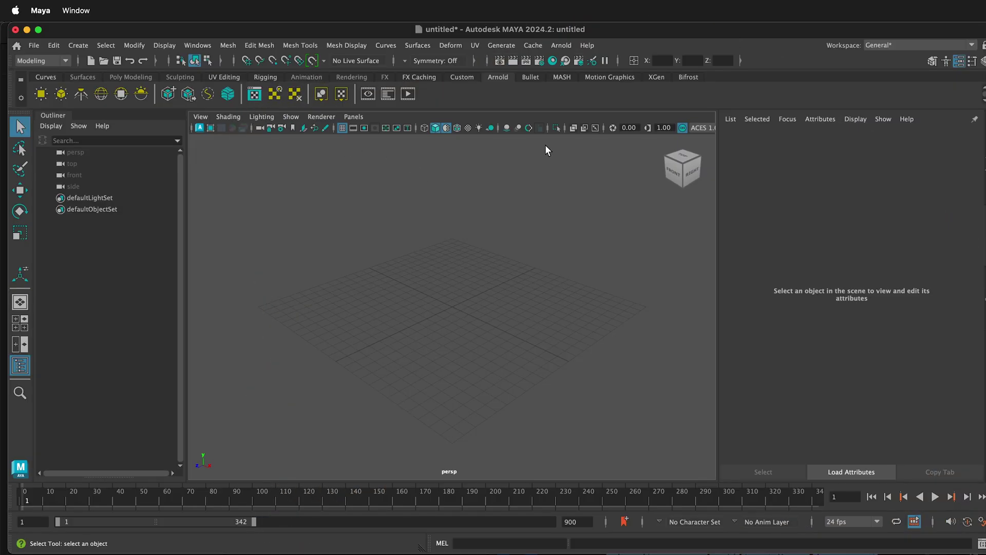
Create a polygon sphere, pSphere1, at the origin and zoom the perspective view in on it.
click(130, 76)
click(41, 94)
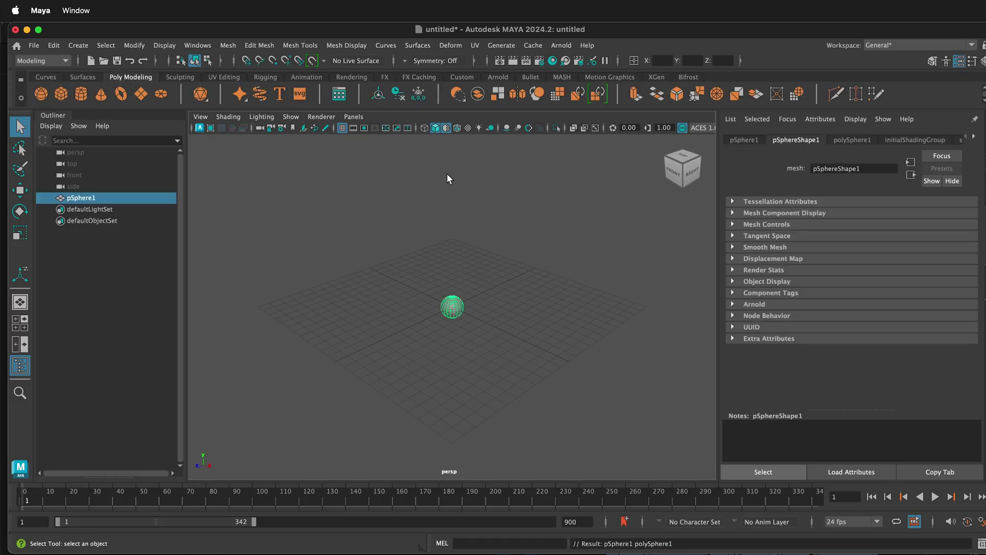
alt+right_drag(435, 305, 481, 257)
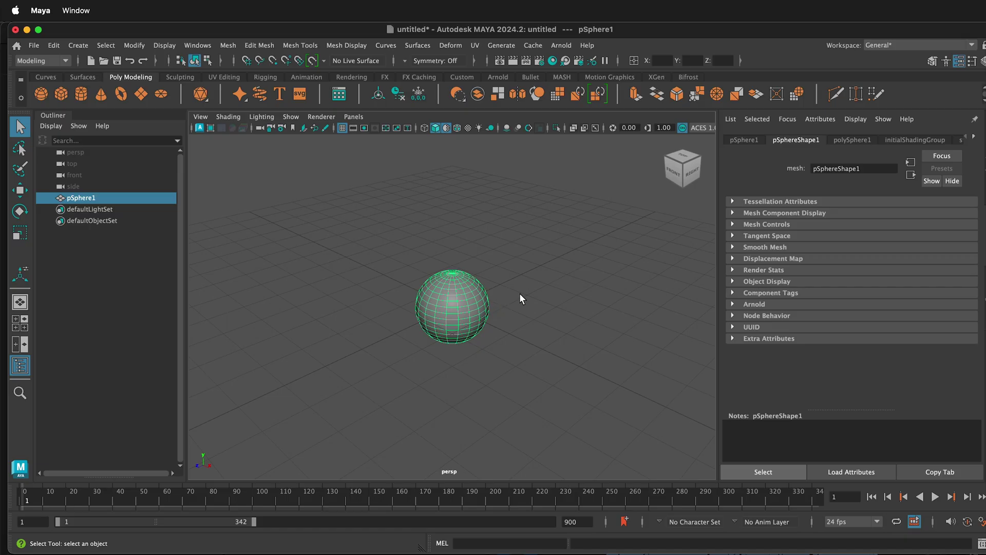
scroll(518, 289, up, 3)
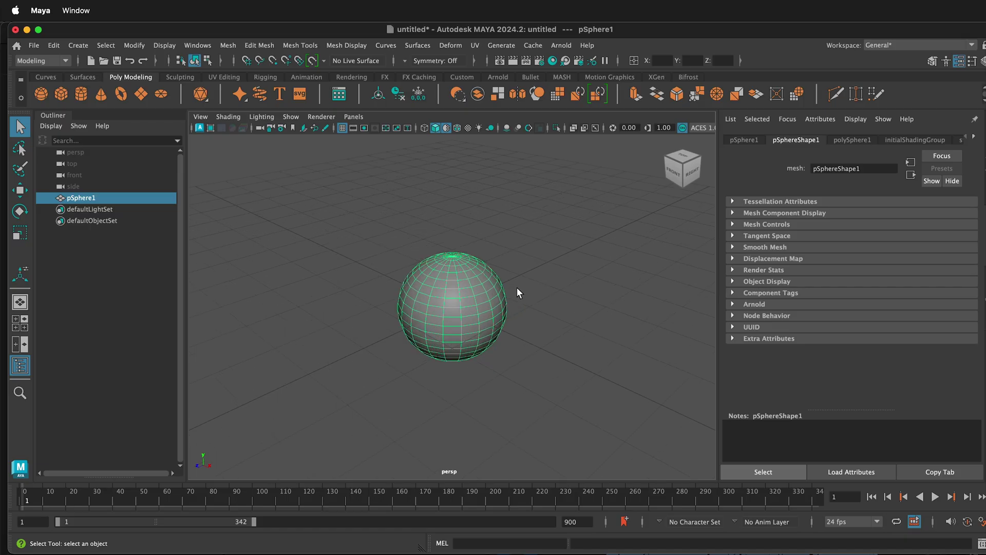
click(195, 47)
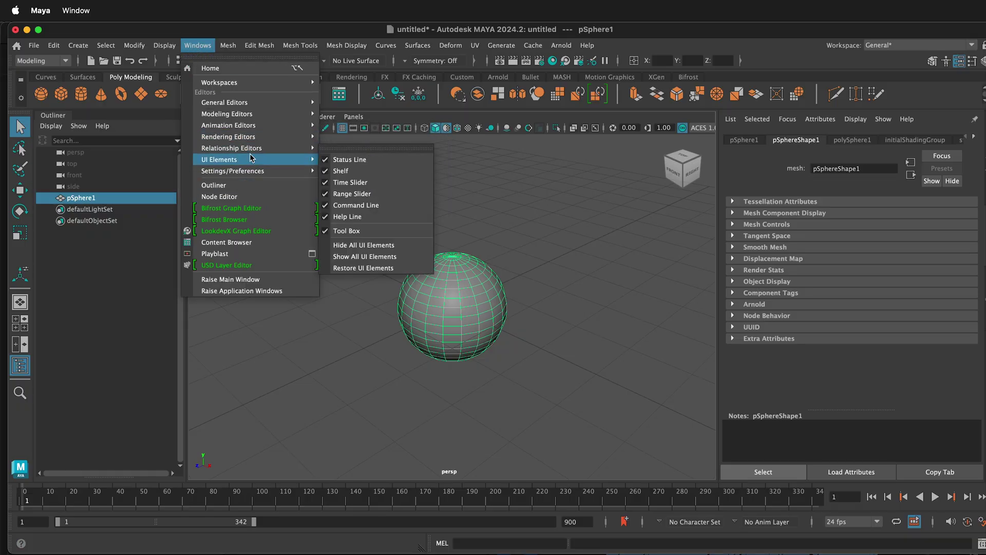
mouse_move(252, 171)
click(379, 245)
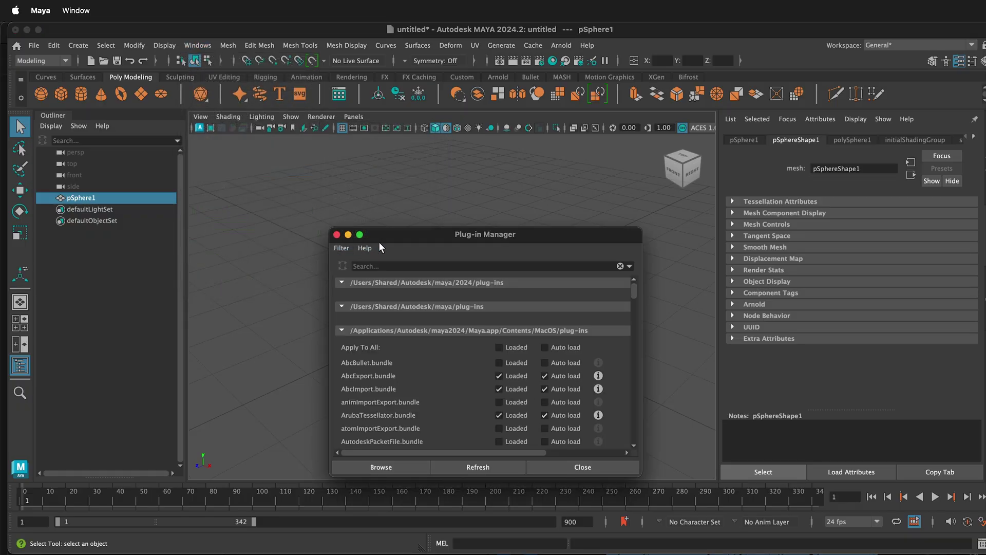
click(383, 265)
text(bi)
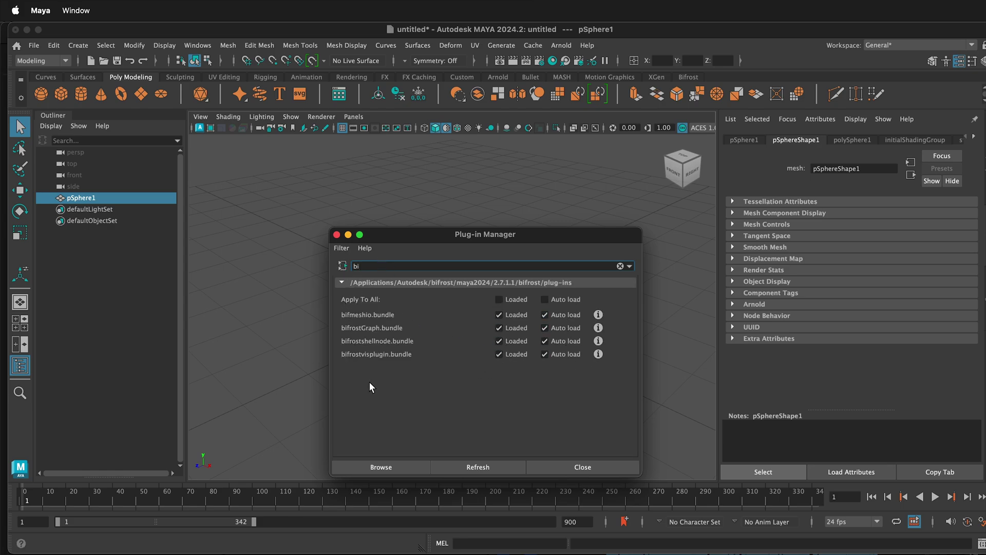
click(336, 234)
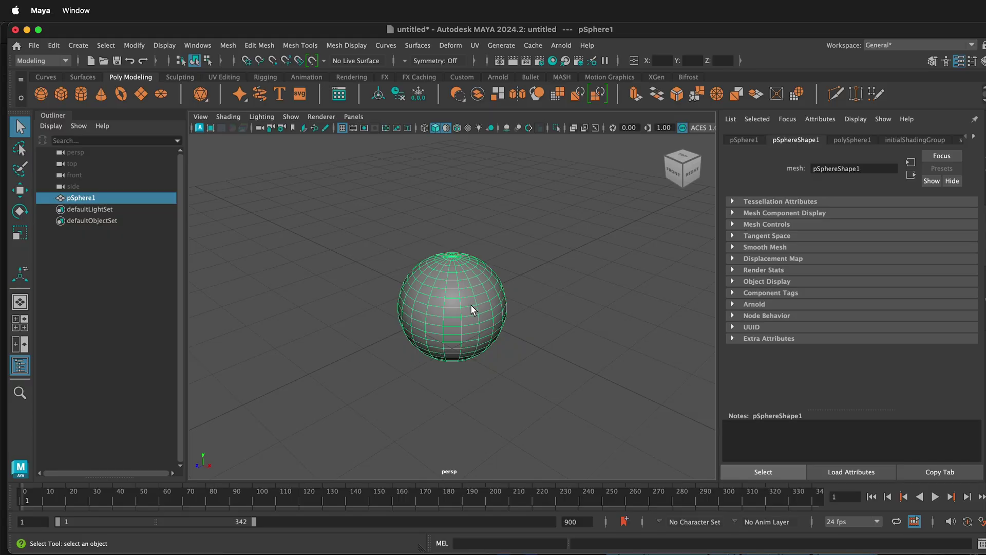
Switch to the FX menu set and turn the sphere into a Bifrost liquid emitter, bifrostLiquid1.
click(45, 58)
click(36, 107)
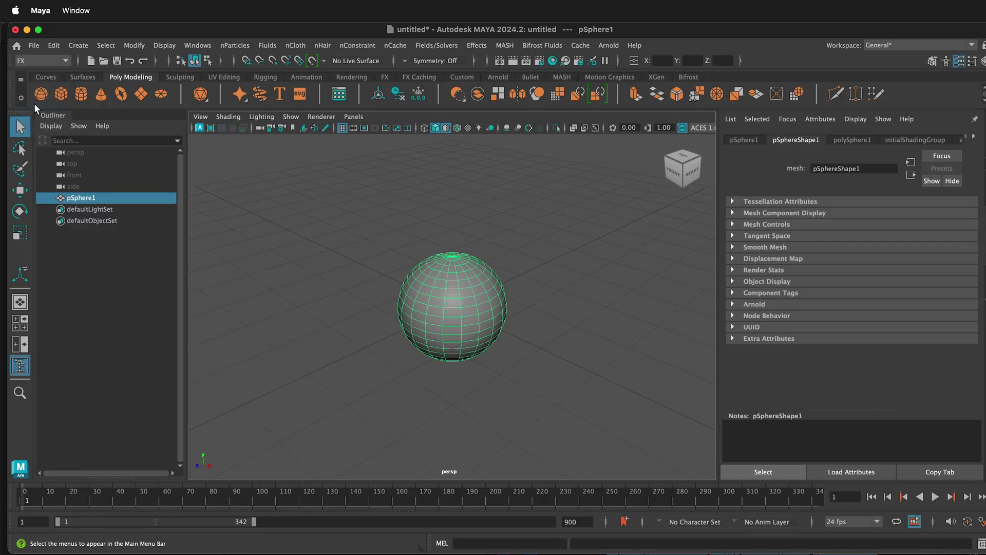
click(543, 44)
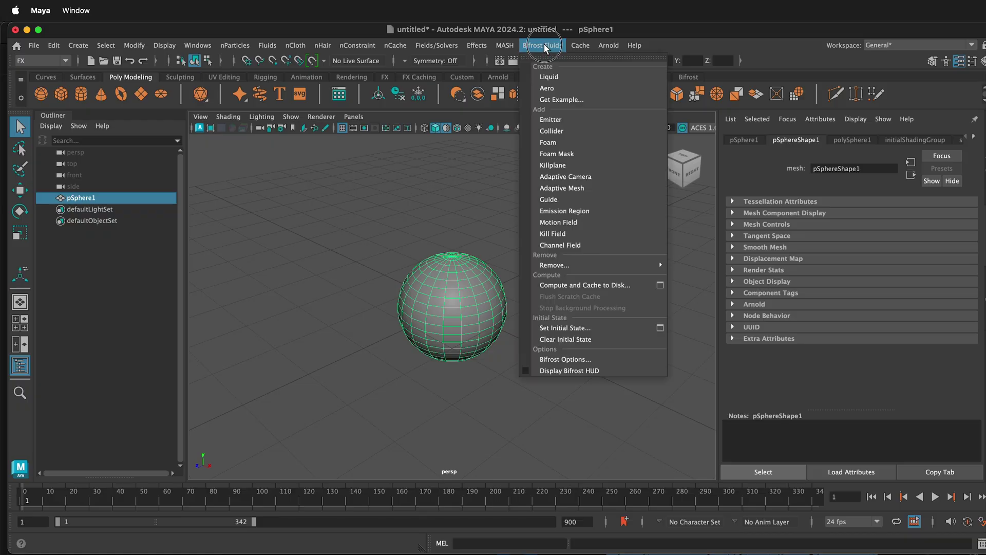
click(549, 77)
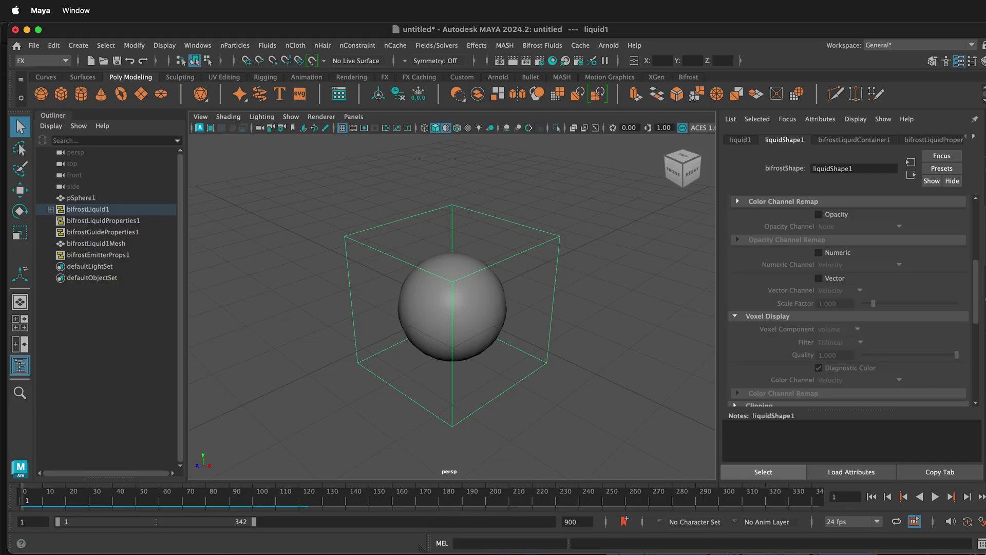
Preview the liquid simulation briefly, then rewind to the first frame.
click(934, 496)
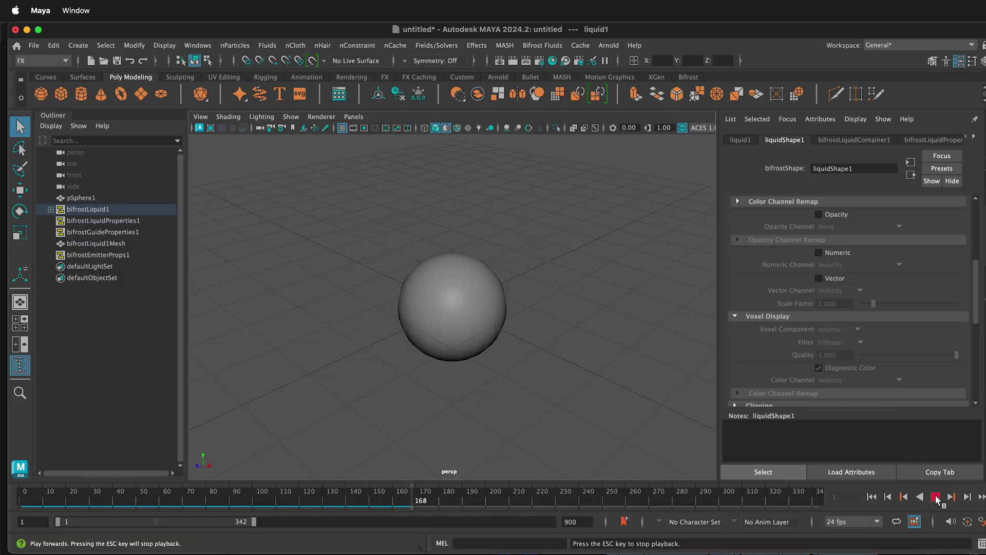
click(934, 497)
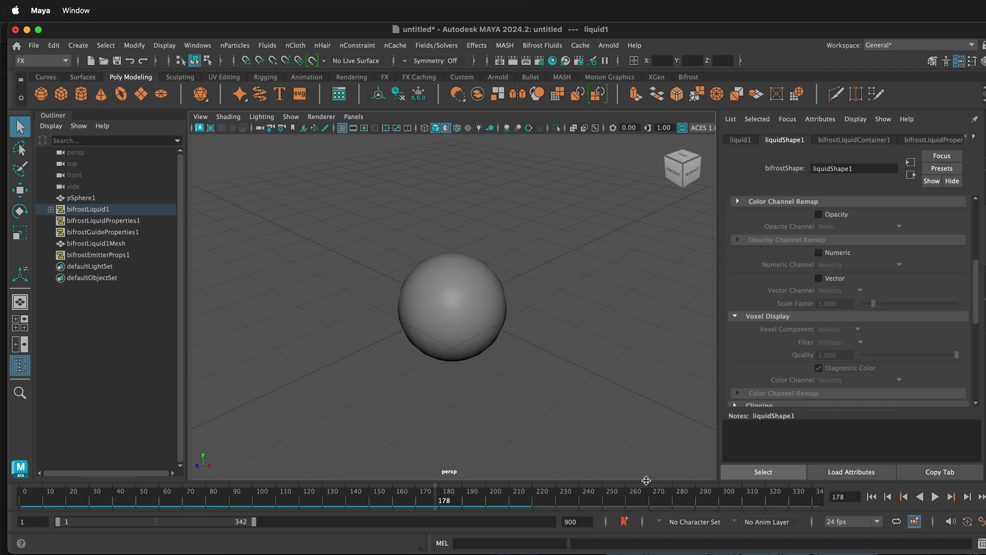
click(869, 497)
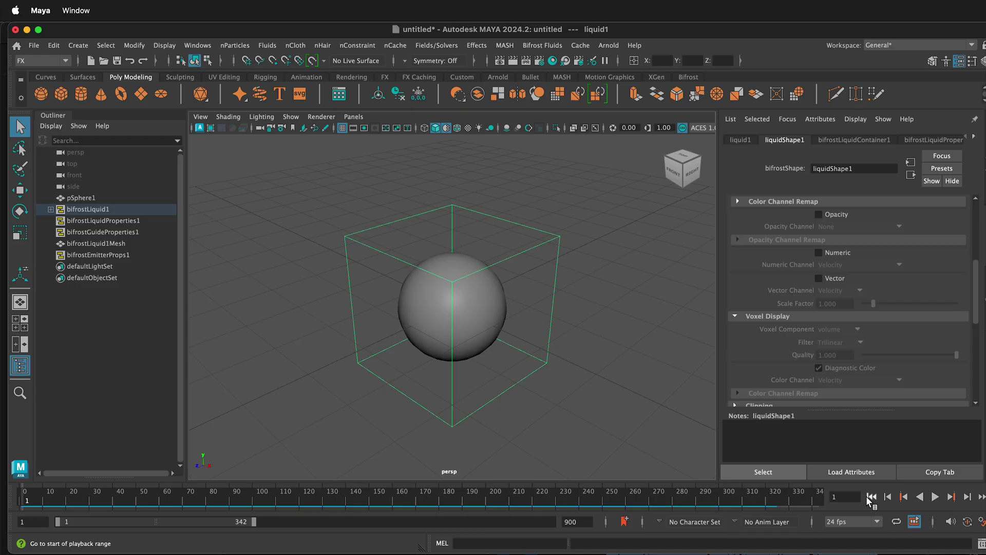
Set liquid1's particle point size to 3.025 and replay the simulation.
key(Up)
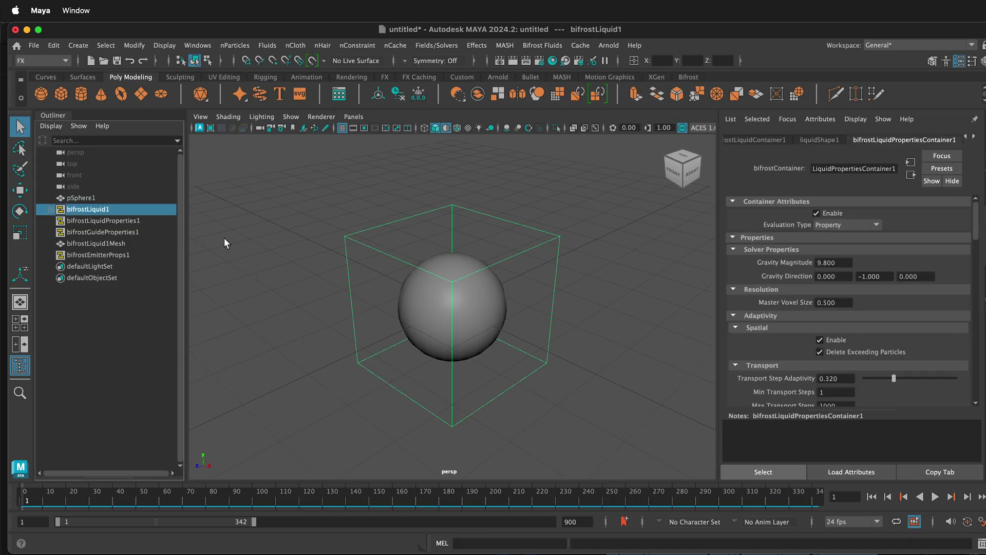
click(51, 210)
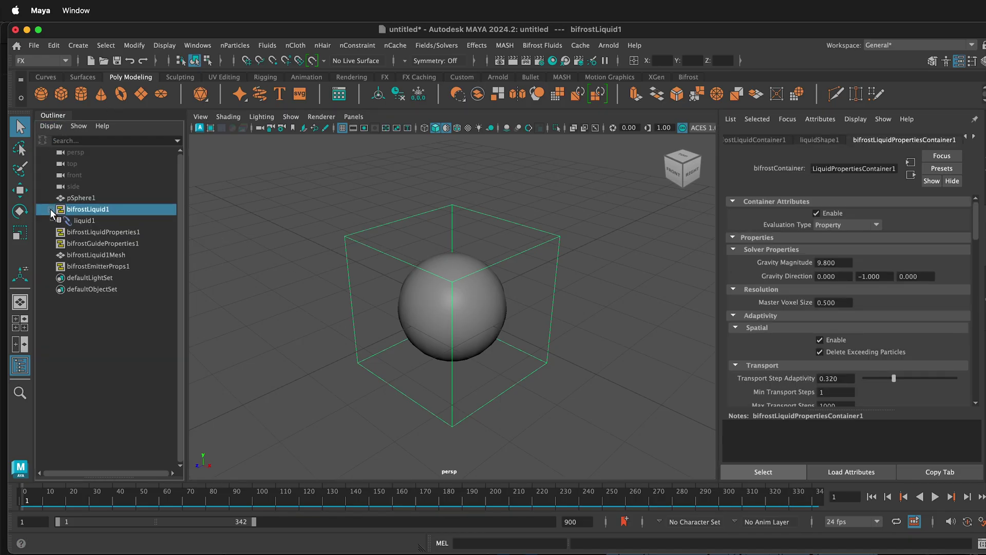
click(82, 221)
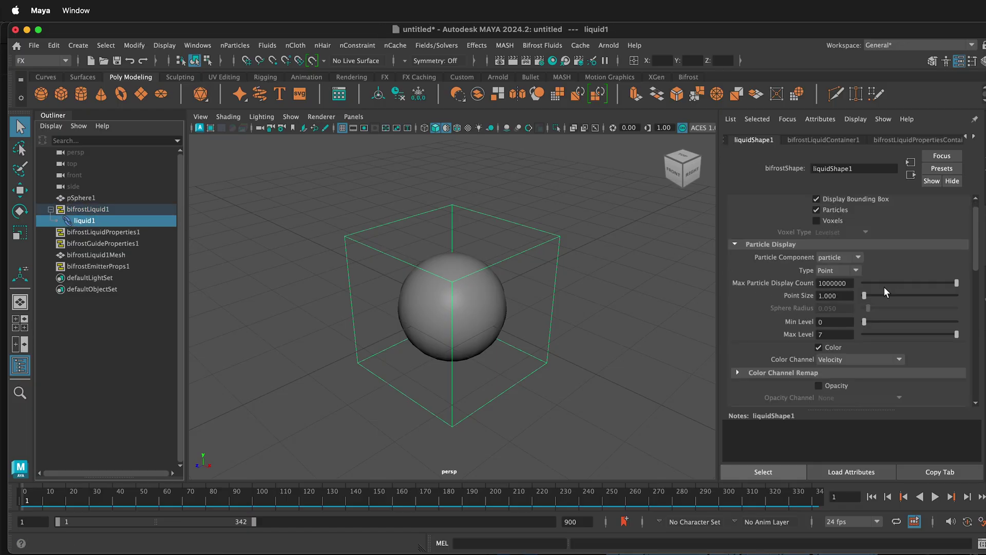
drag(861, 295, 883, 292)
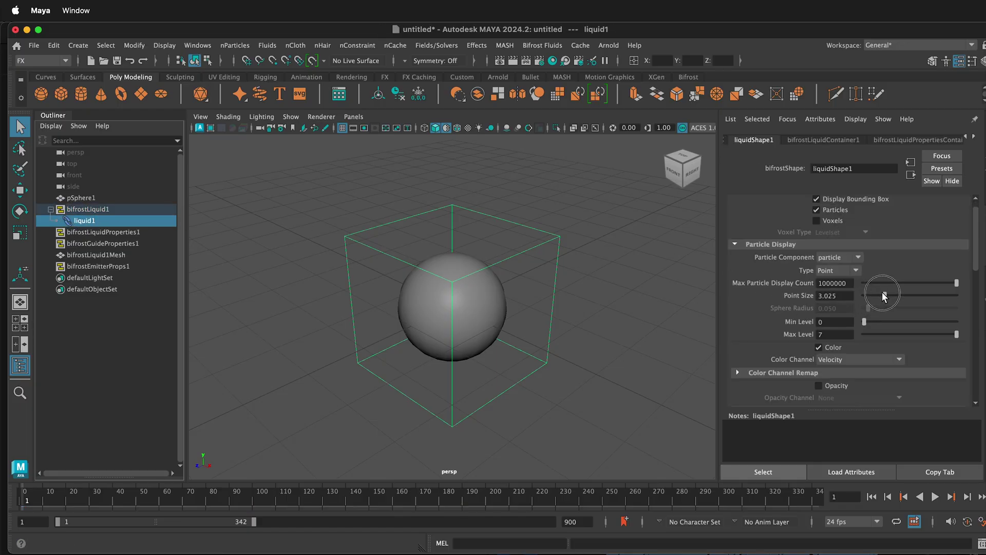
click(934, 497)
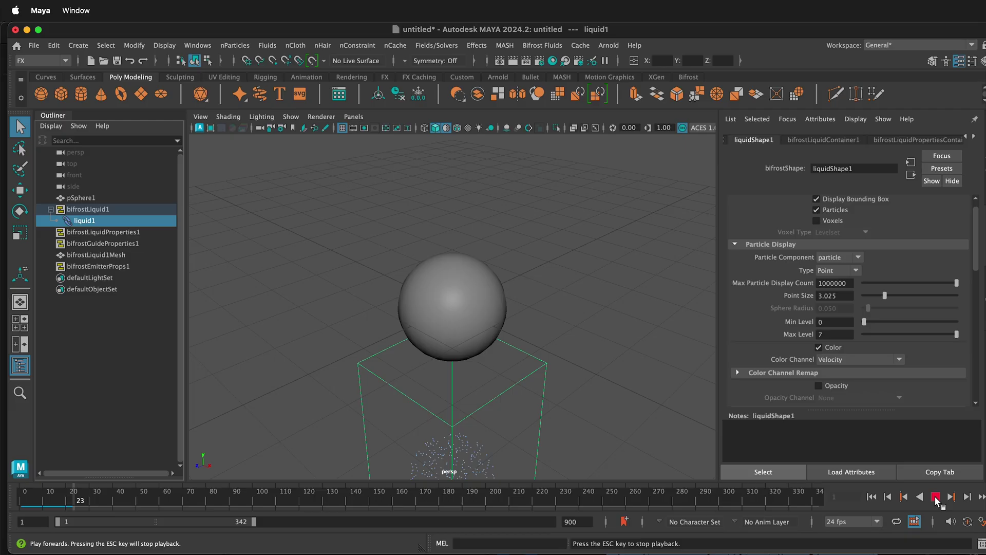
click(935, 497)
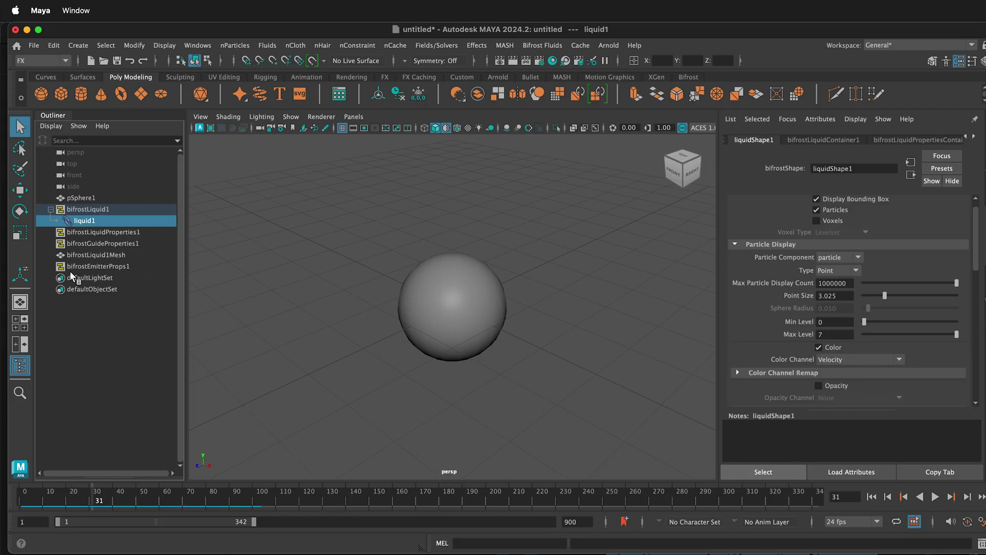
Enable Continuous Emission on bifrostEmitterProps1 and replay the sim to frame 57 to see the stream.
click(122, 266)
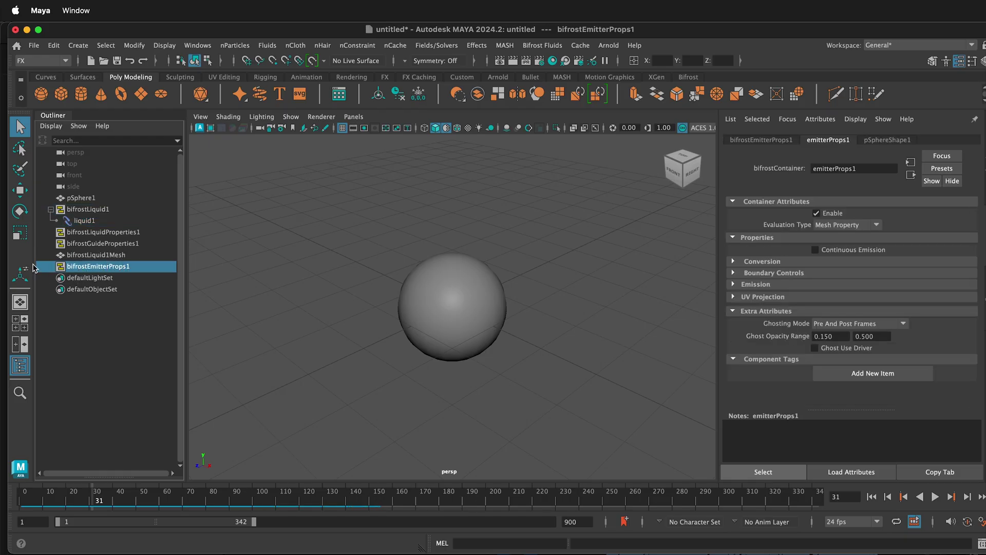
click(816, 250)
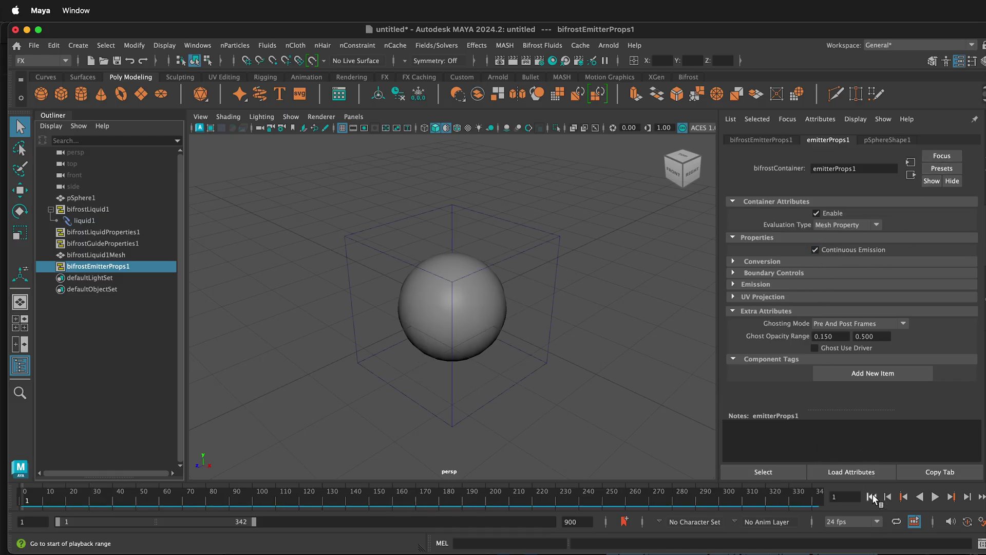
click(935, 496)
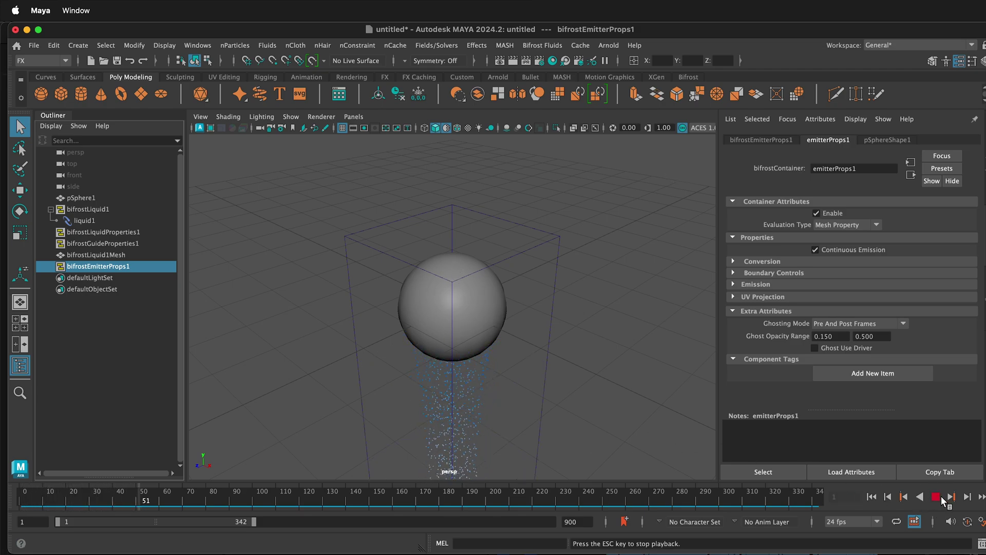
key(Escape)
alt+drag(467, 341, 485, 351)
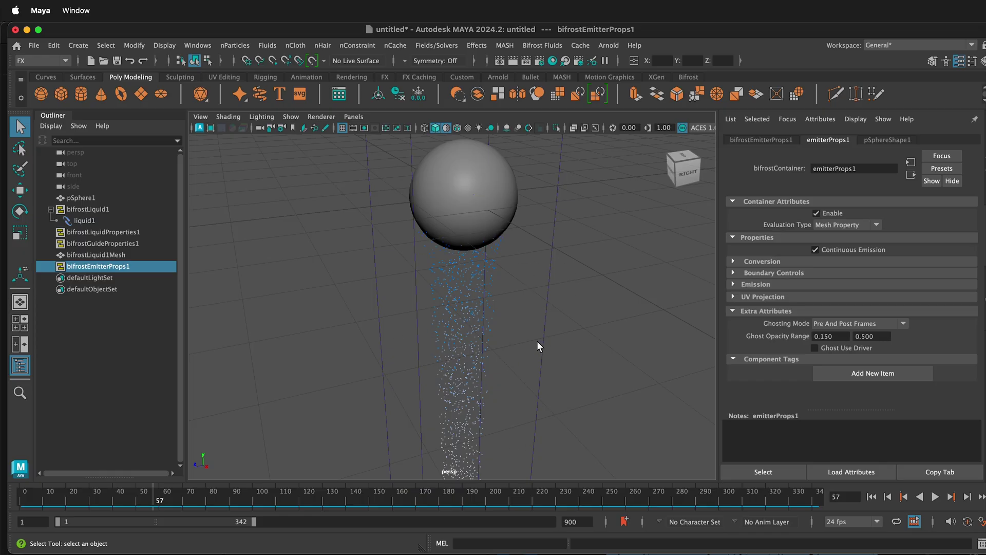
Create a polygon cube and move it down below the sphere.
click(61, 95)
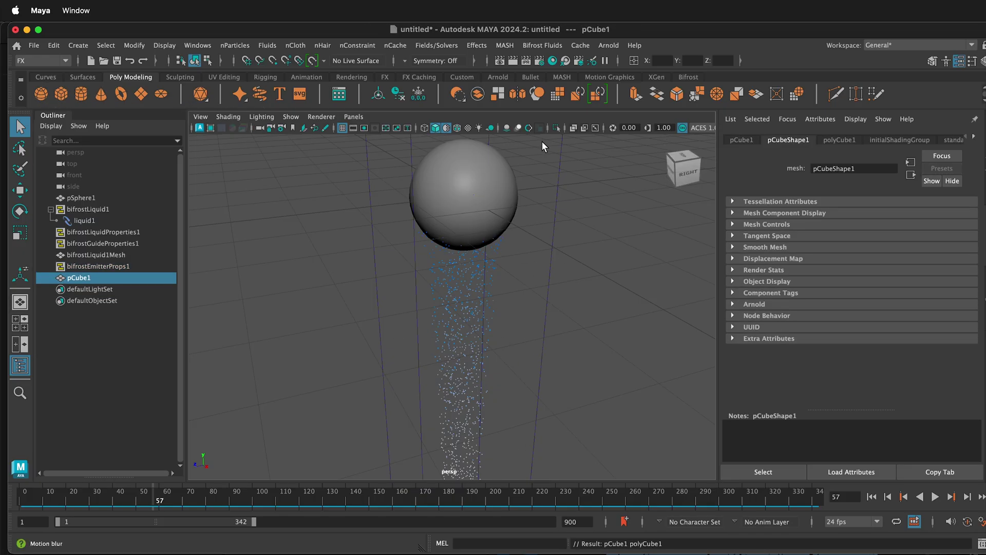
key(w)
drag(464, 145, 514, 344)
key(r)
Extrude the cube's top face and scale it inward to form an inset.
right_click(488, 312)
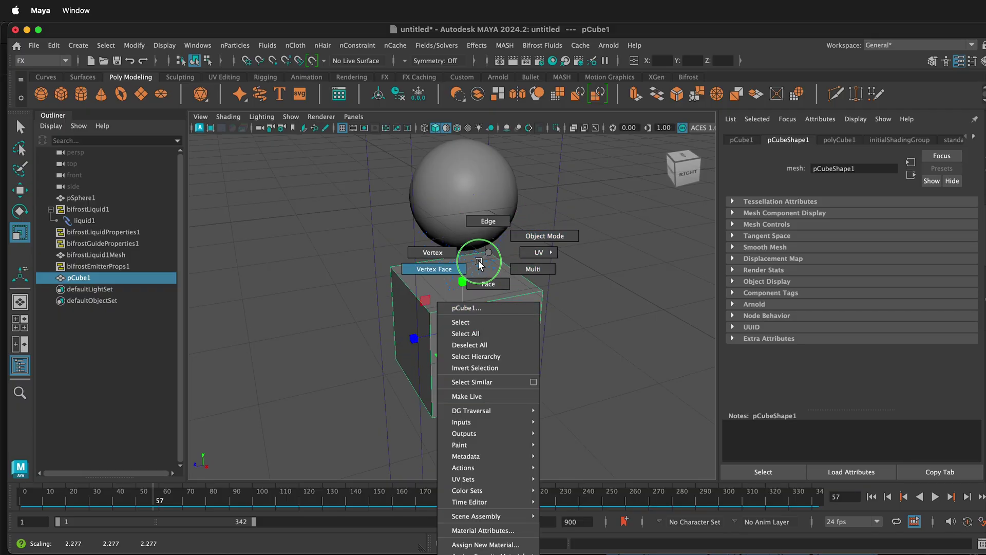
click(492, 286)
click(453, 291)
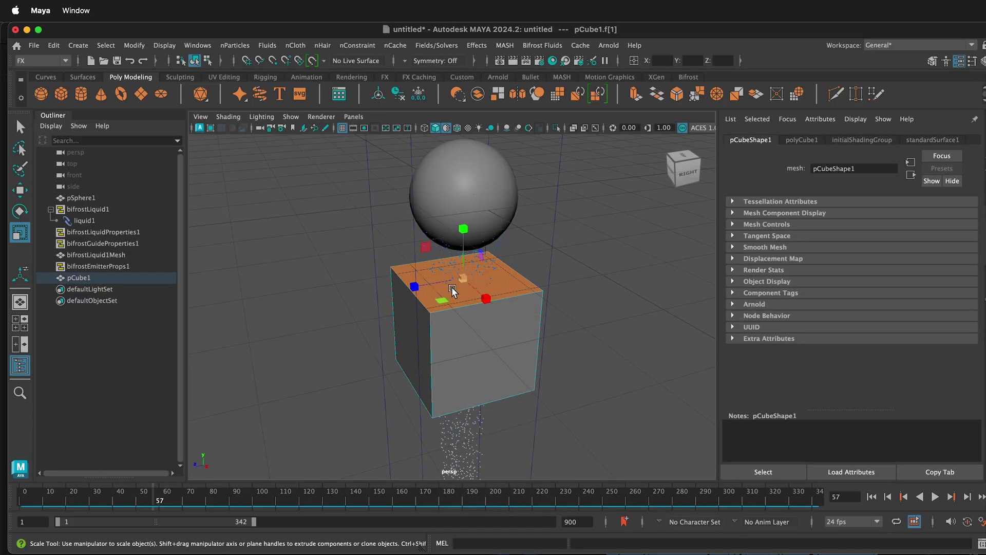
key(ctrl+e)
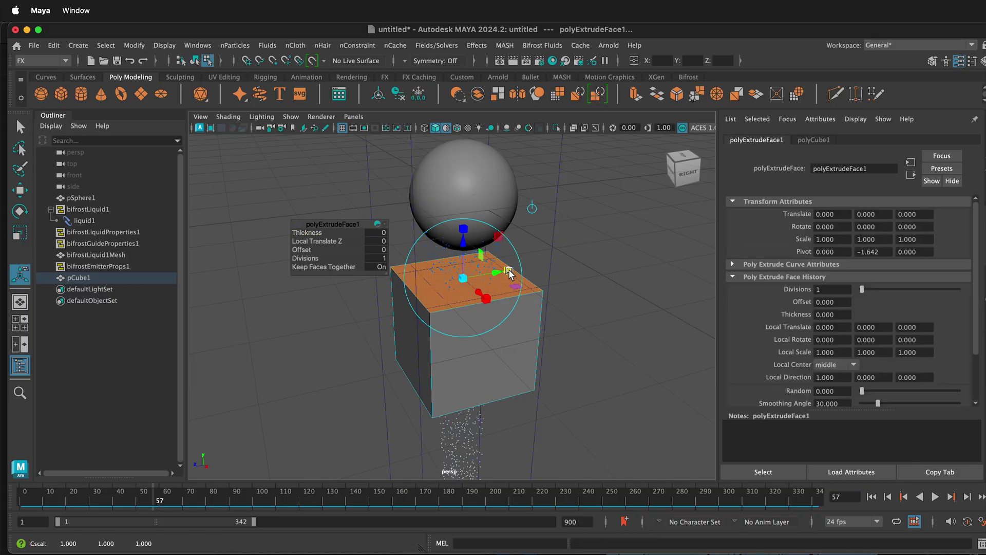
mouse_move(463, 280)
mouse_down()
mouse_move(471, 282)
mouse_move(458, 281)
mouse_move(459, 272)
mouse_move(458, 280)
mouse_up()
Extrude the inset face again, sink it into the cube, and scale the cube to 8.810 × 2.277 × 8.810.
key(ctrl+e)
key(r)
right_drag(489, 252, 539, 236)
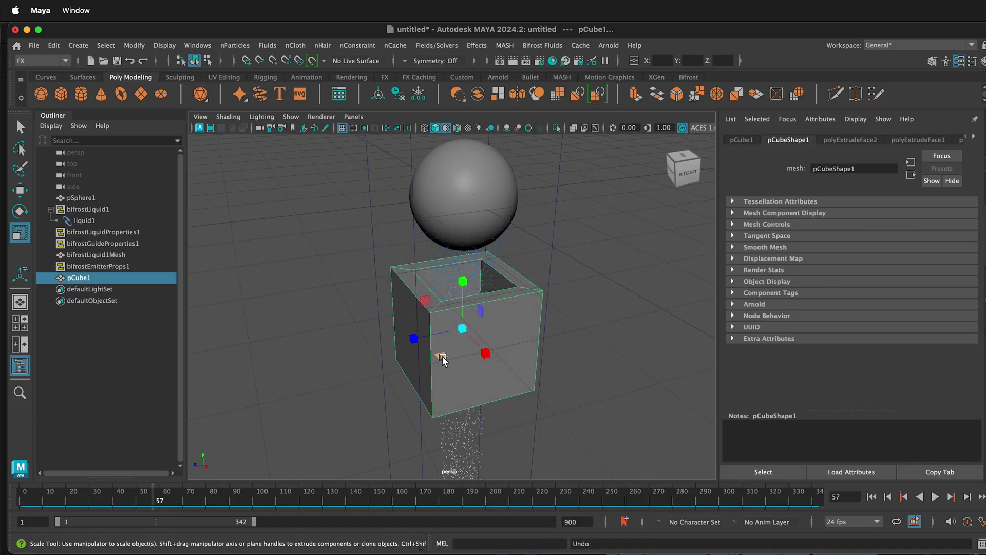
drag(442, 358, 313, 337)
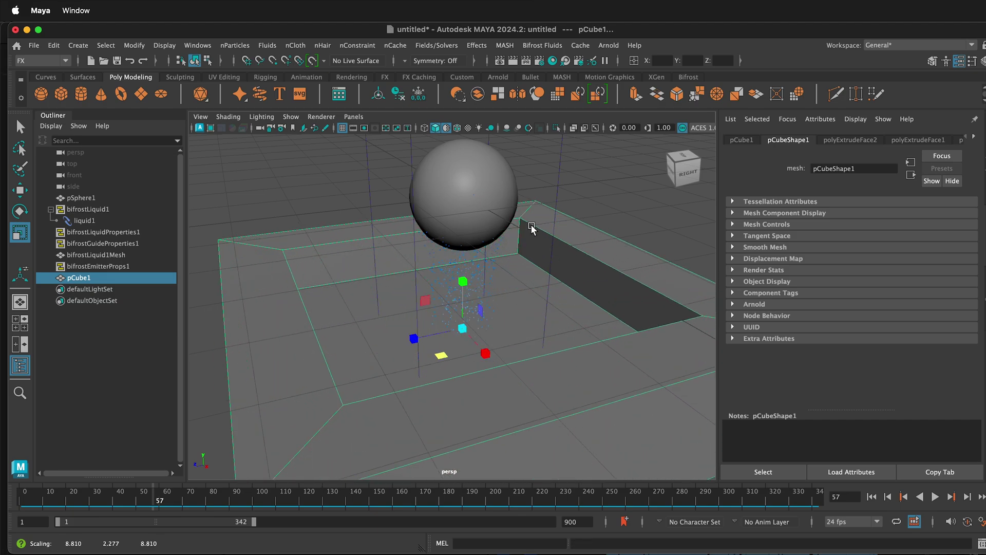
Deselect the cube, rerun the liquid sim to frame 86, and rewind to frame 1.
key(q)
click(598, 211)
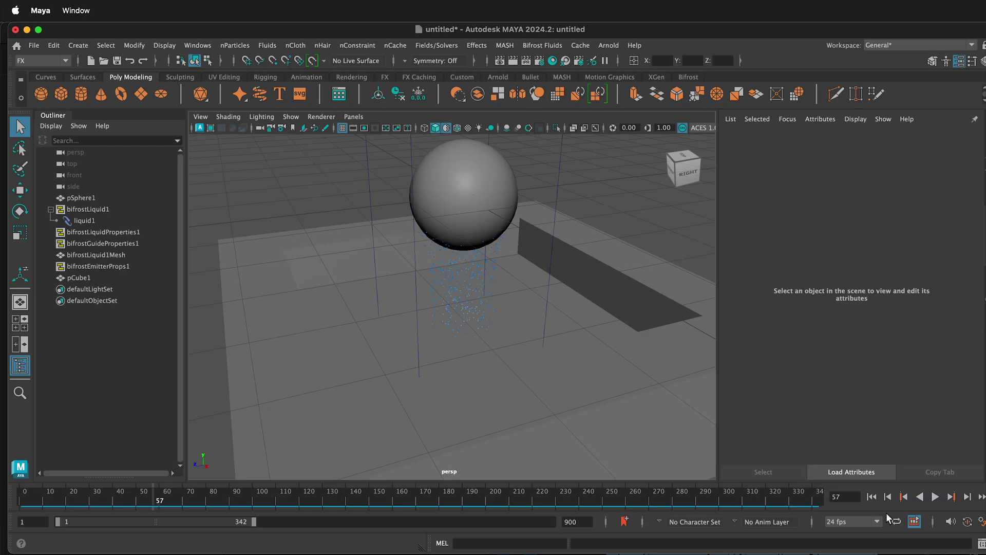
click(872, 496)
click(935, 496)
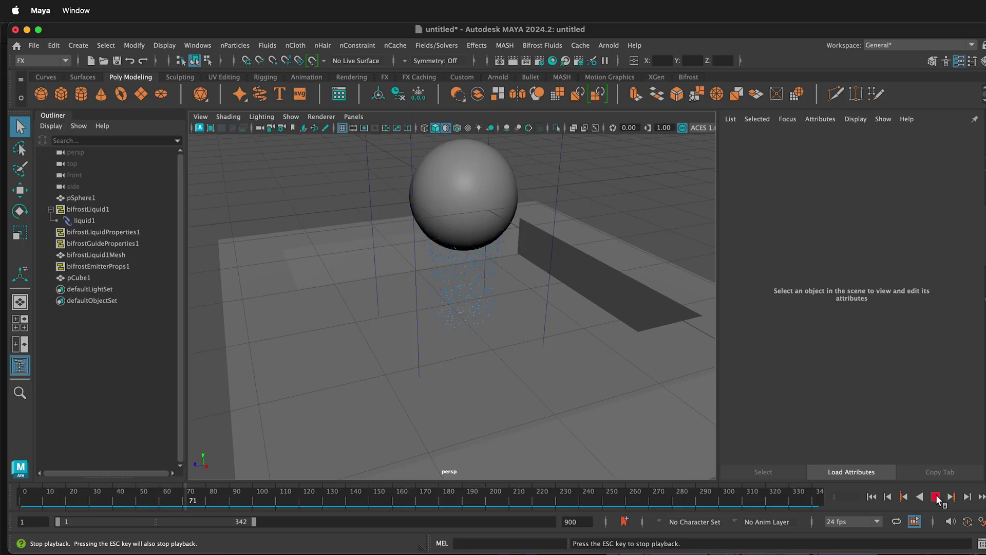
click(936, 497)
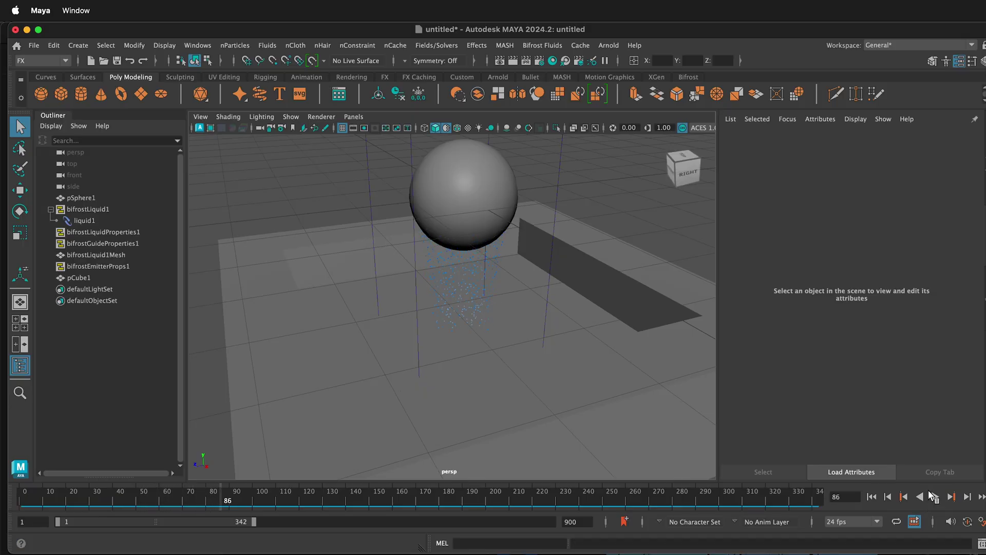
click(871, 496)
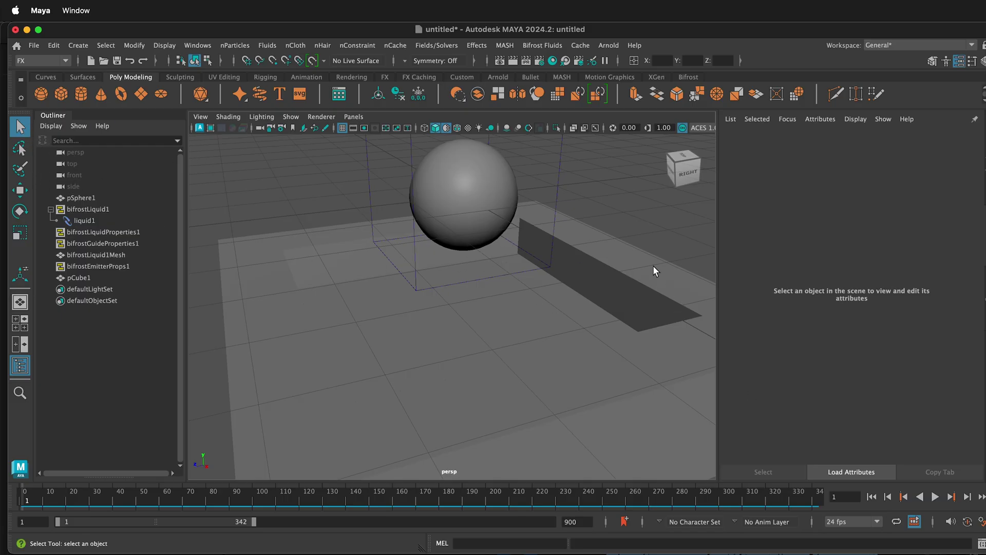
Make pCube1 a Bifrost collider for liquid1, adding bifrostColliderProps1.
click(629, 275)
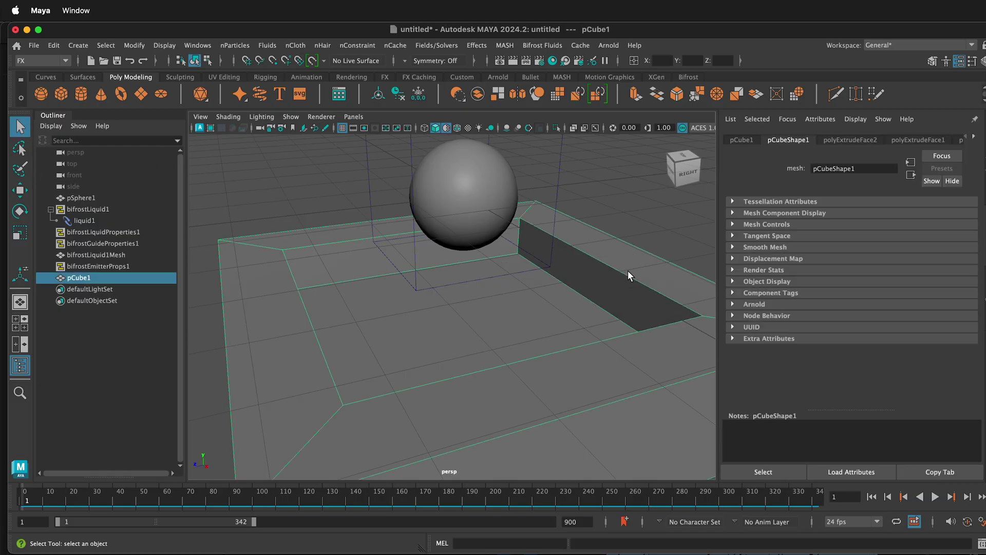
shift+click(558, 185)
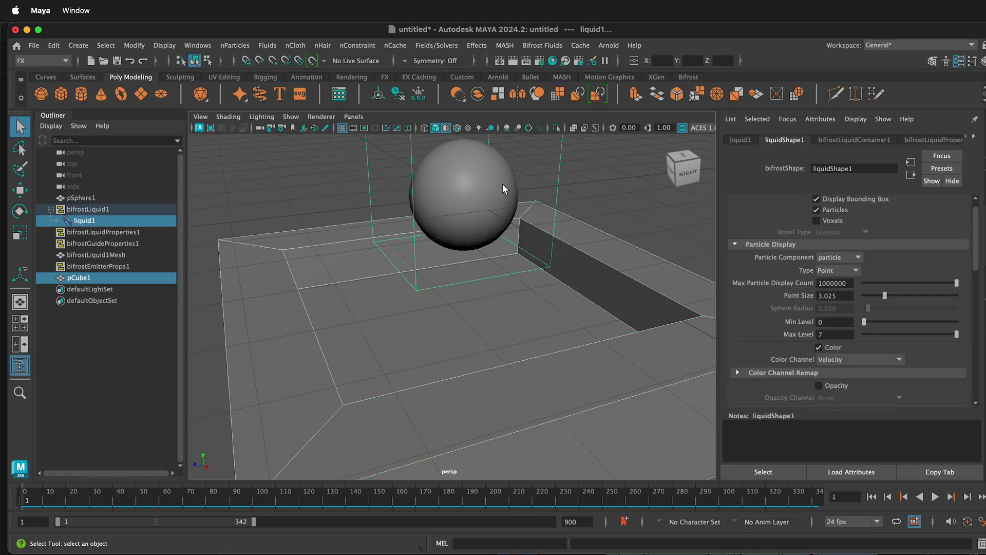
click(549, 44)
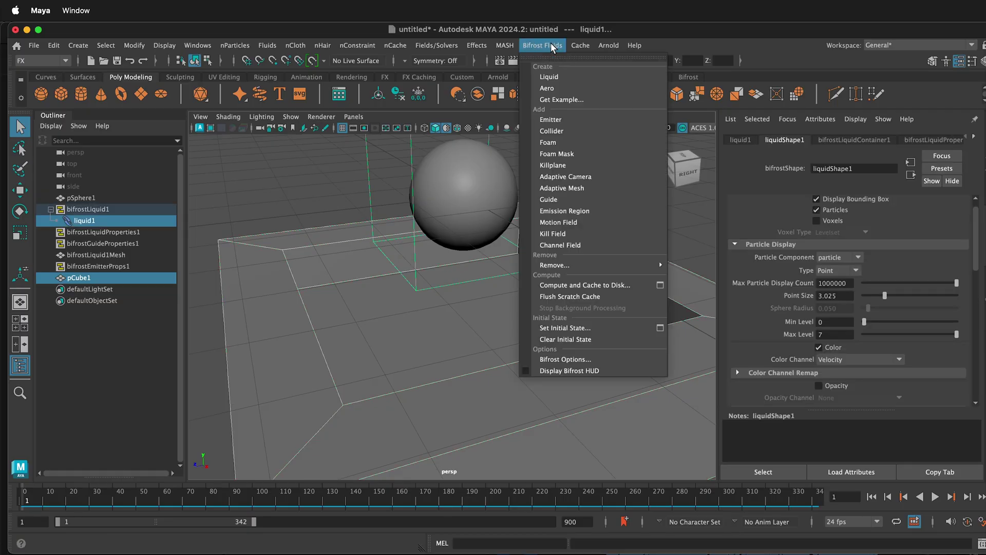
click(564, 133)
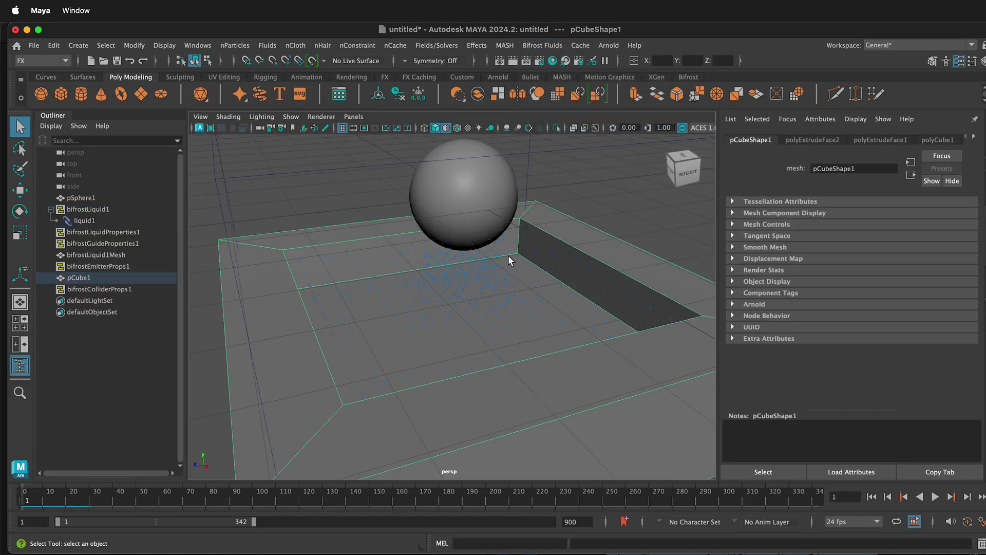
Play the simulation with the basin collider and stop it around frame 106.
click(934, 496)
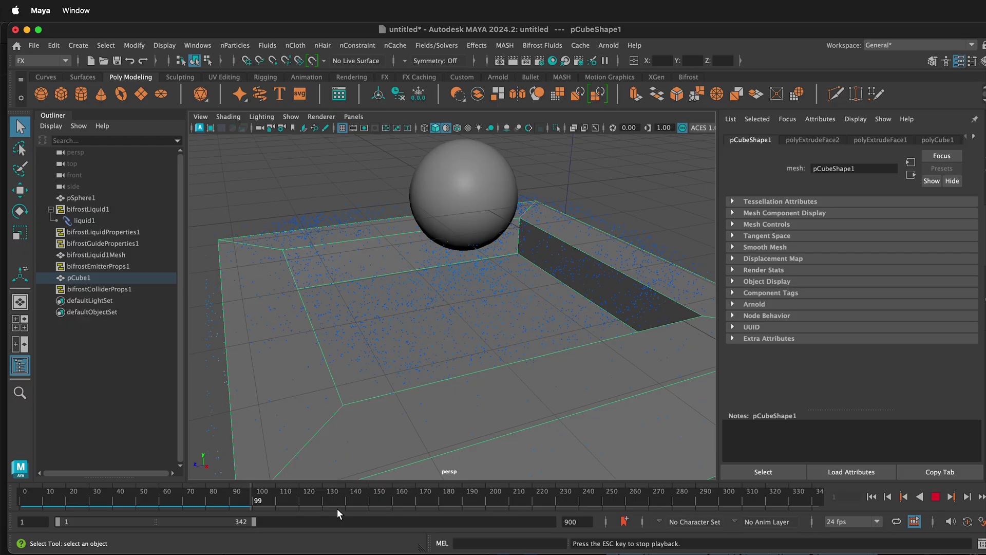
click(937, 496)
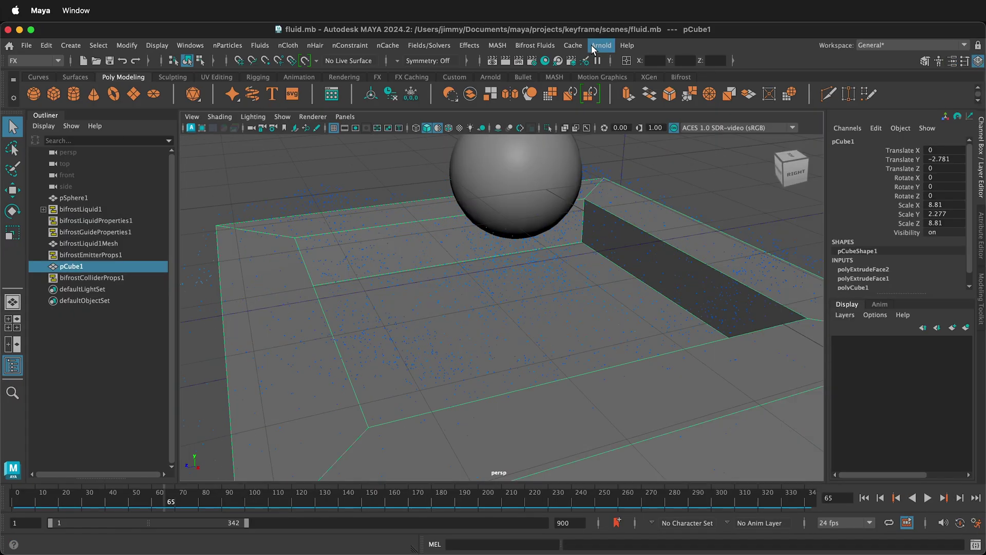
Open the Arnold RenderView and briefly start then stop an IPR render.
click(595, 46)
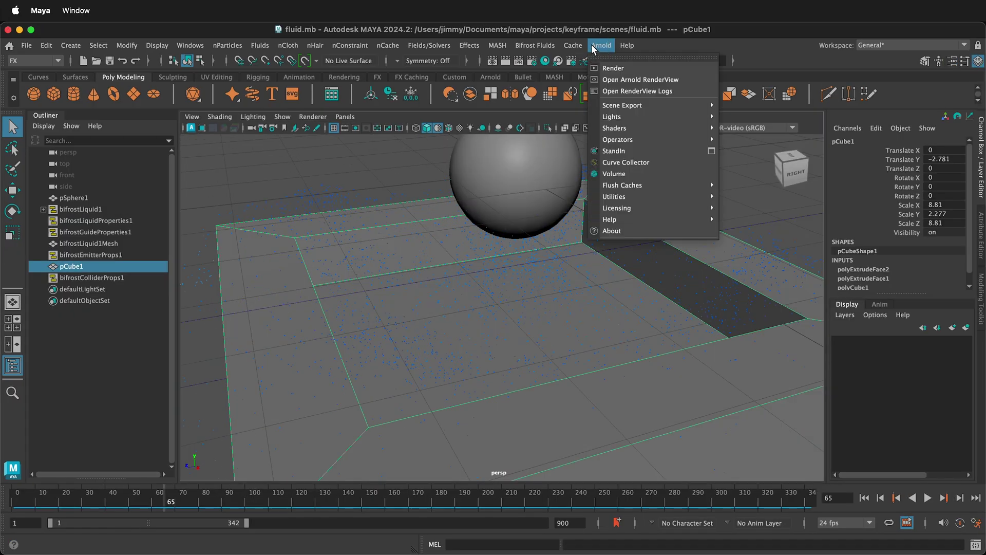
click(614, 80)
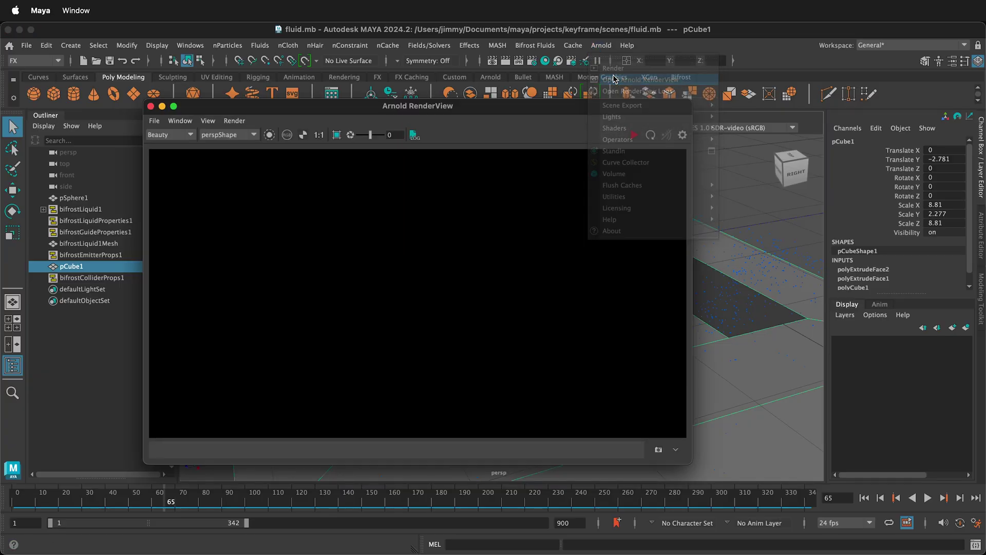
click(635, 135)
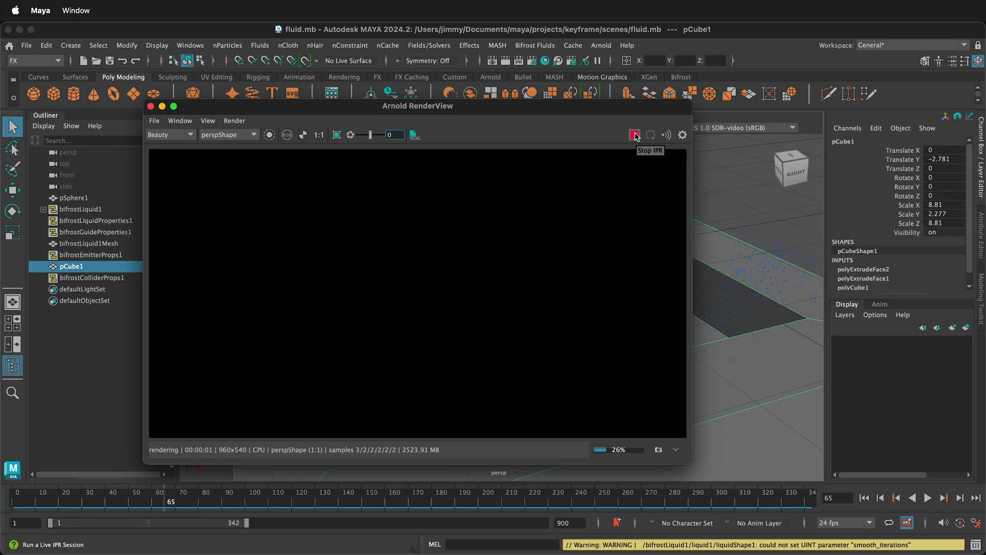
click(635, 135)
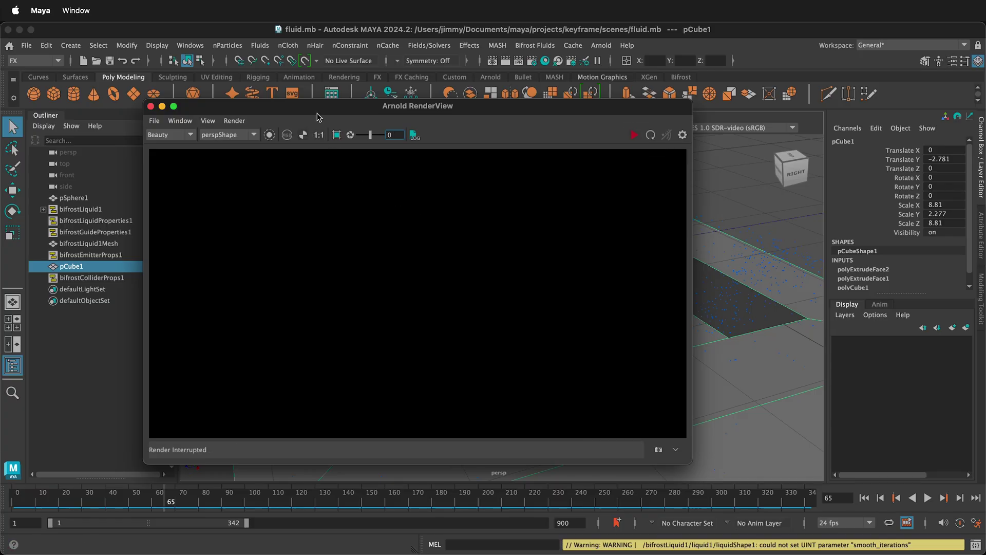
Dock the RenderView right of the viewport, resize the split, and select bifrostLiquid1.
drag(324, 116, 827, 183)
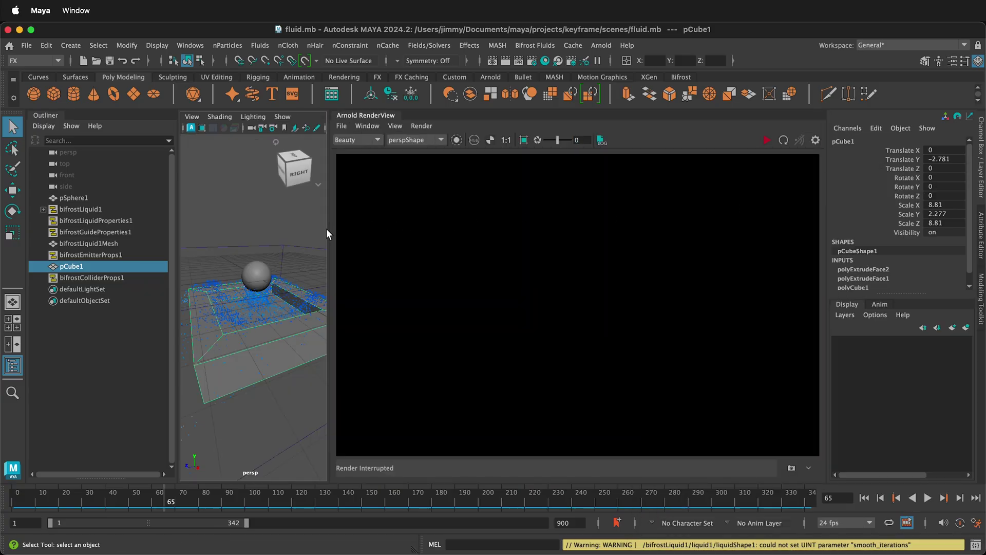
drag(329, 234, 519, 227)
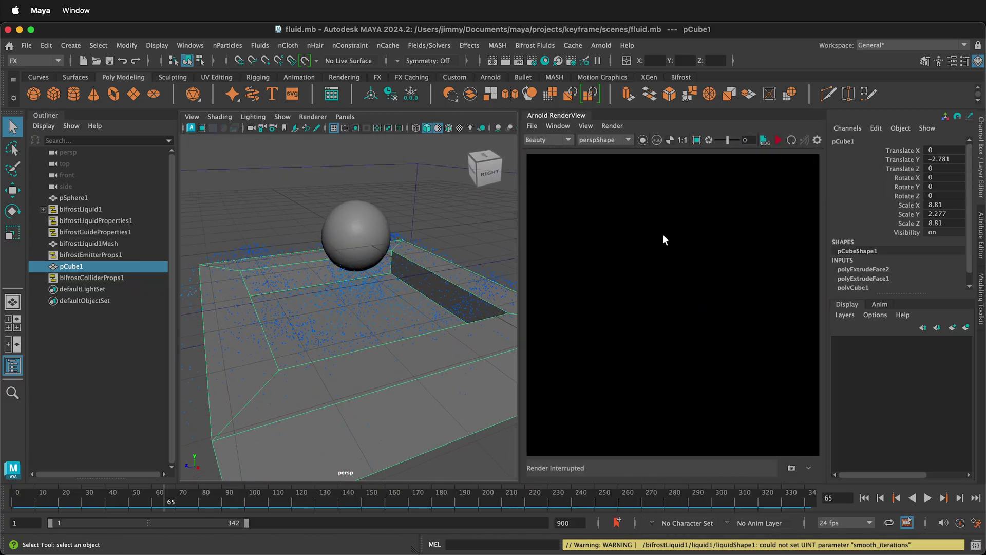
click(653, 377)
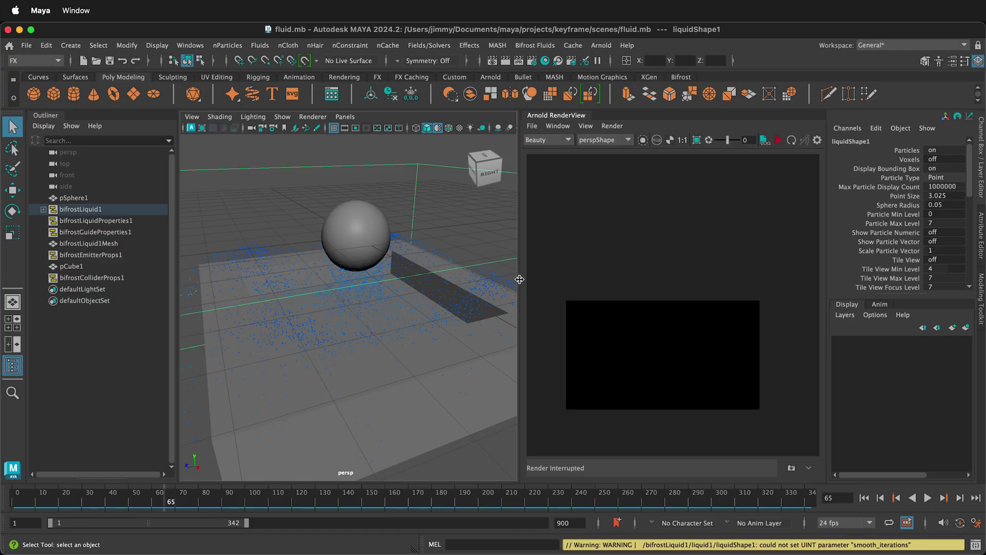
drag(517, 279, 574, 272)
Add aiSkyDomeLight1 from the Arnold shelf and preview the lit liquid in an IPR render.
click(492, 77)
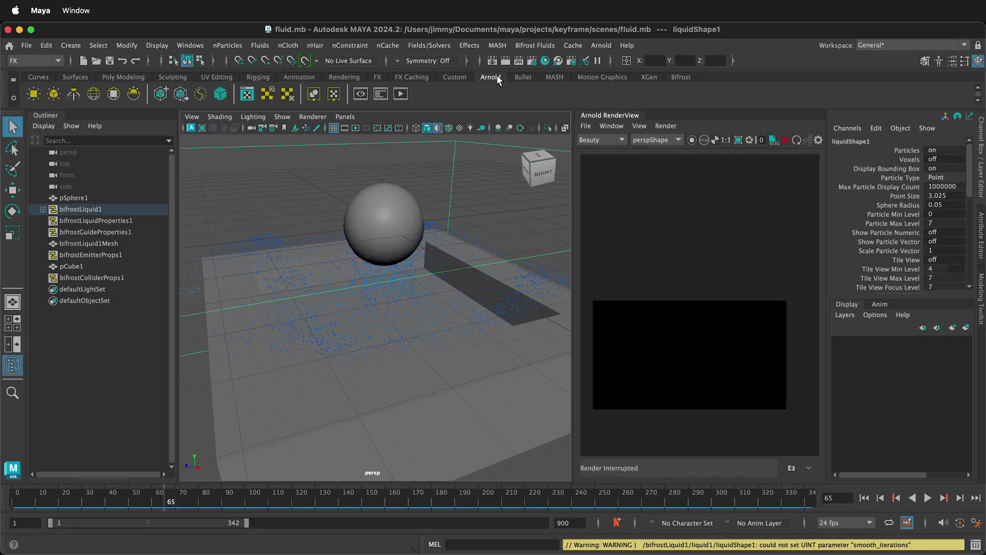
click(94, 94)
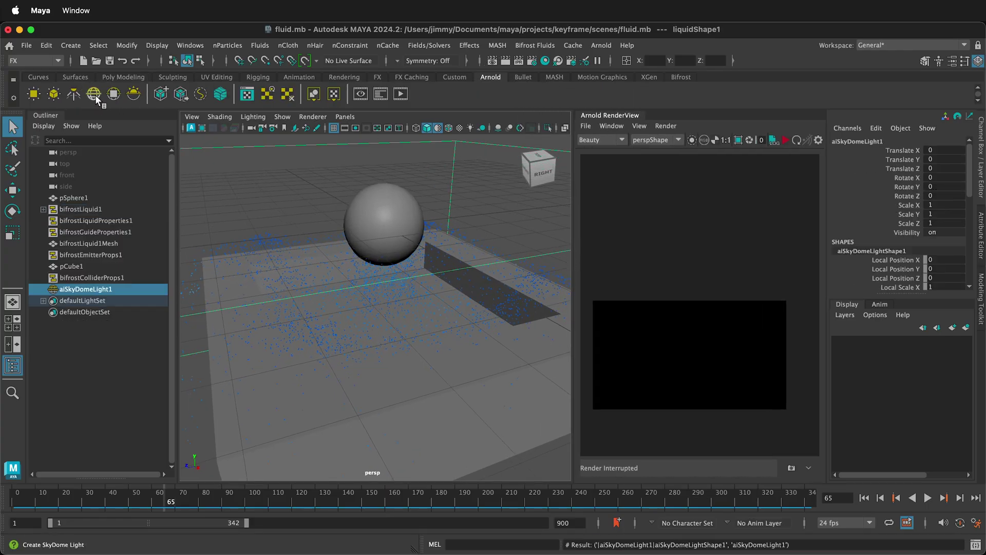
click(784, 139)
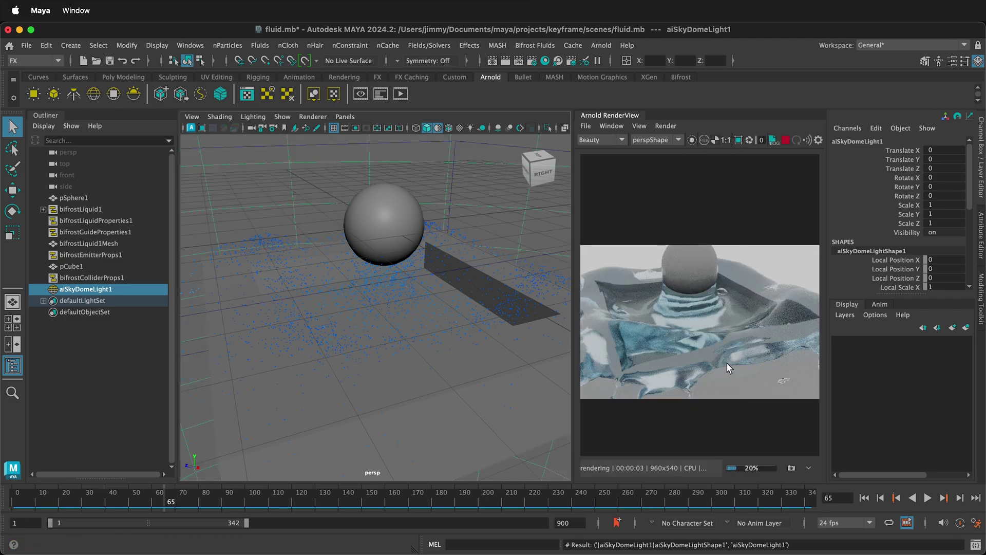
click(785, 139)
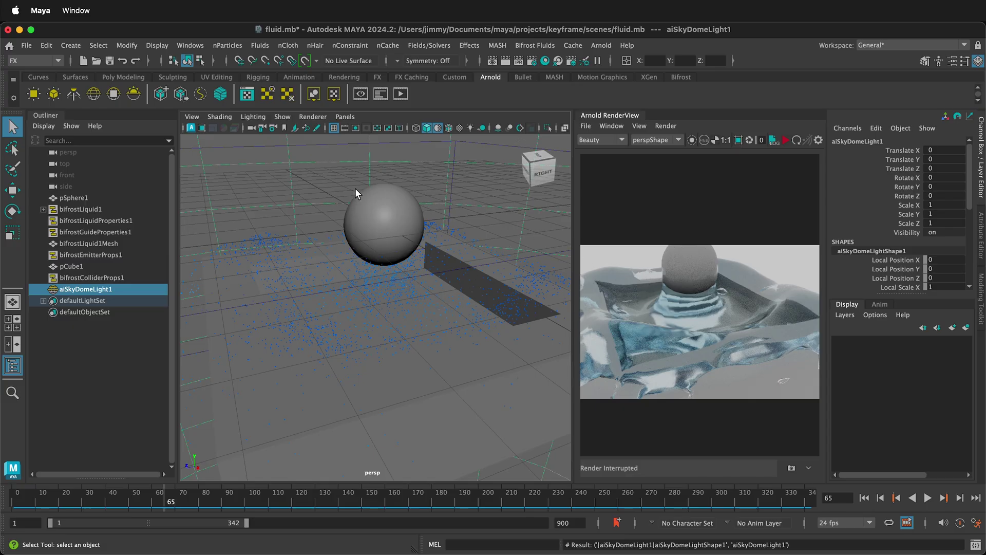
click(383, 219)
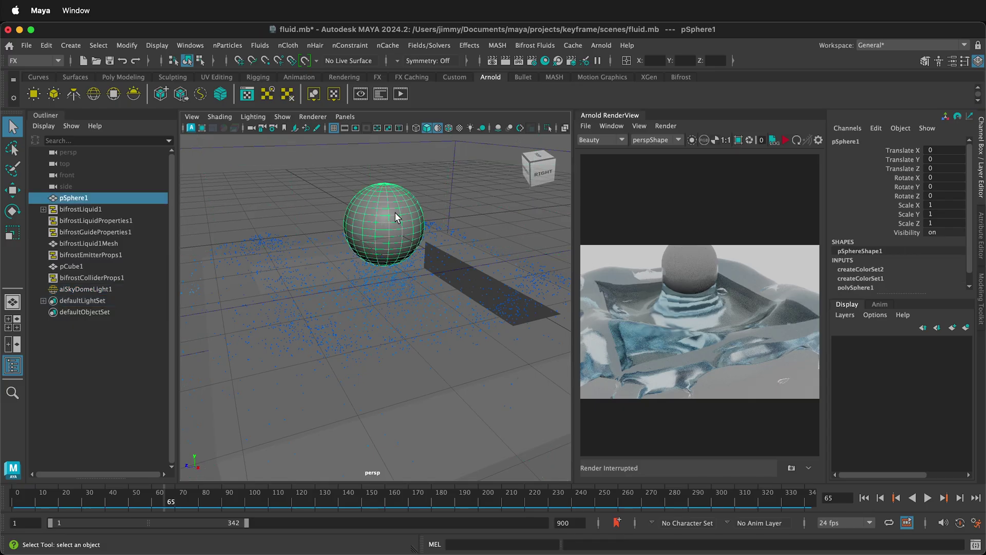
Raise the sphere to about 1.97 above the tank and keyframe it at frame 1.
click(864, 498)
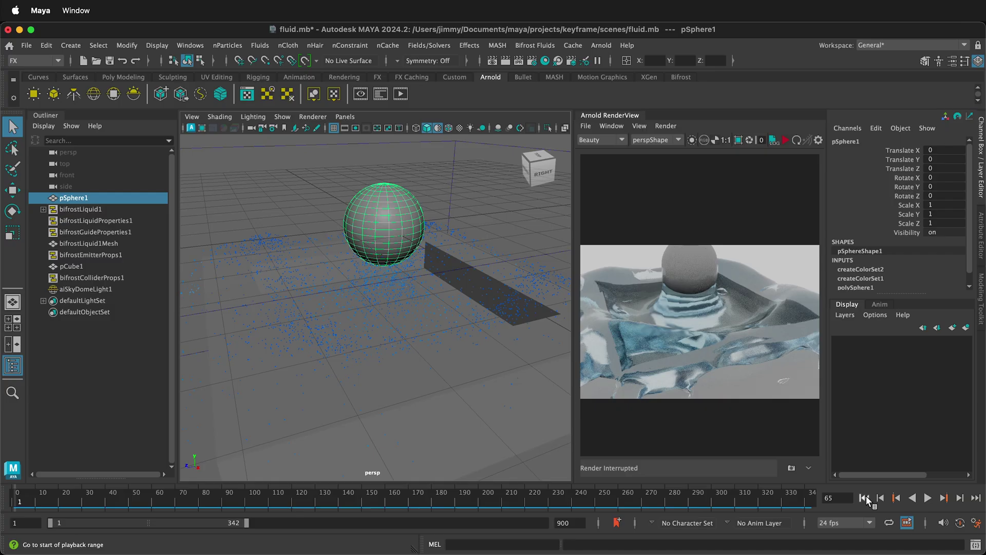
key(w)
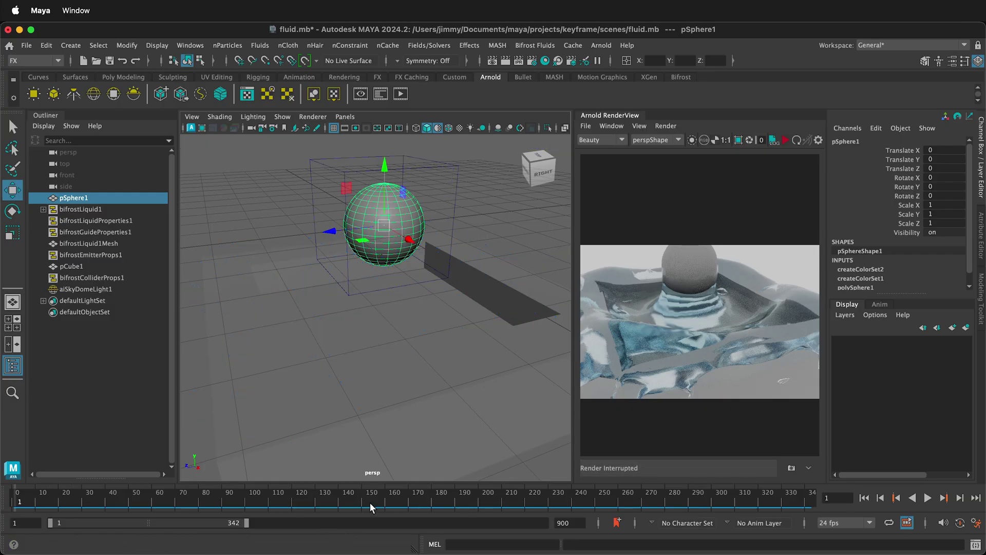
drag(385, 172, 383, 66)
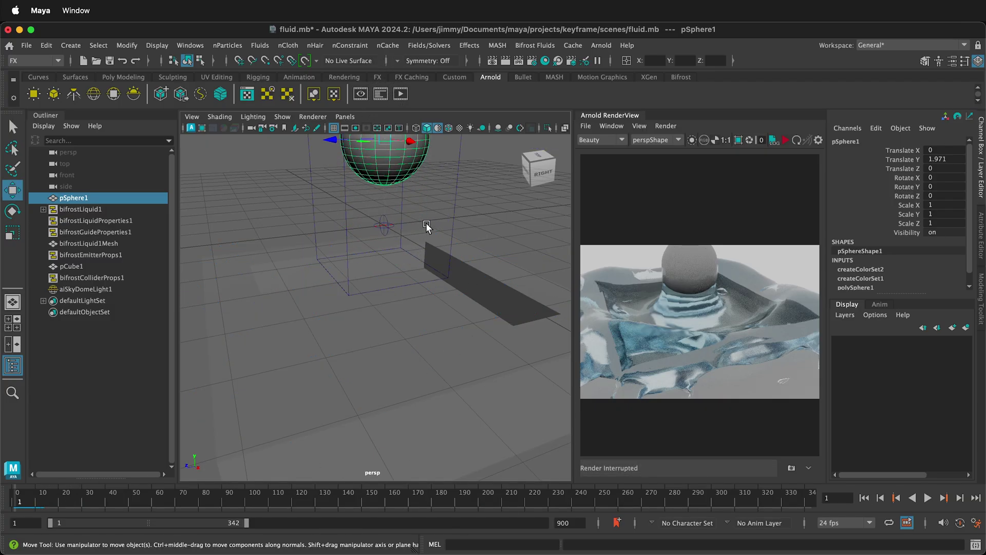
key(s)
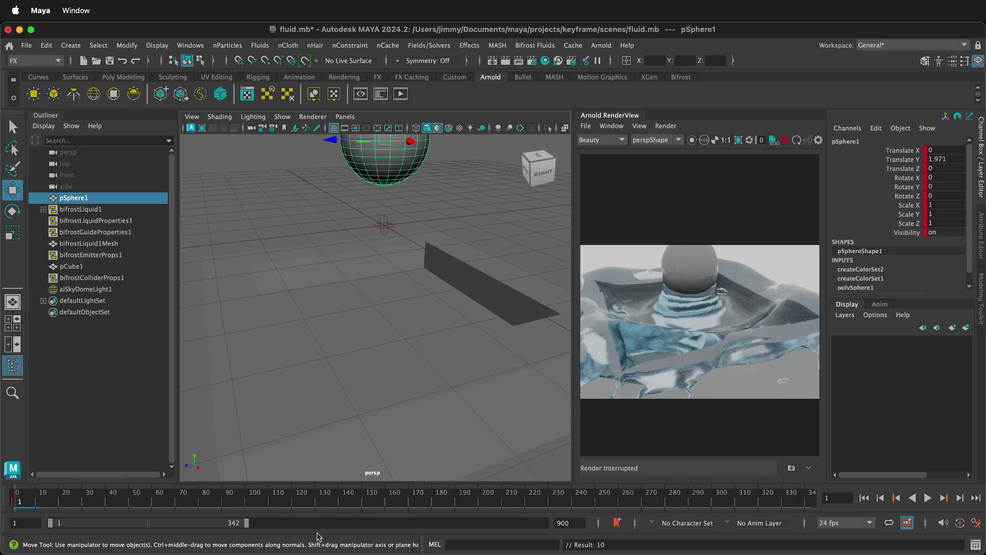
Keyframe the sphere at new positions across the tank at frames 91, 190 and 324, then rewind.
click(223, 500)
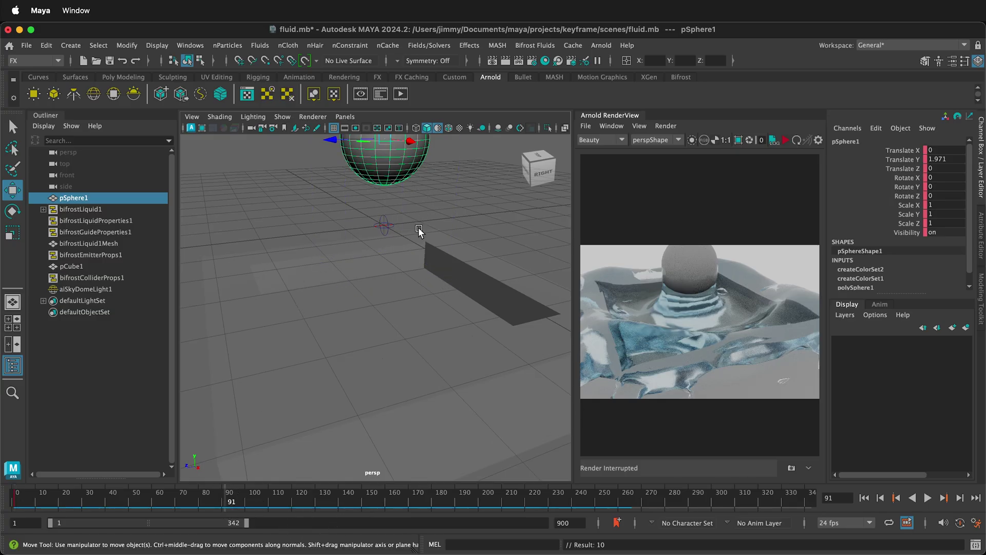
scroll(424, 266, down, 3)
drag(367, 205, 311, 209)
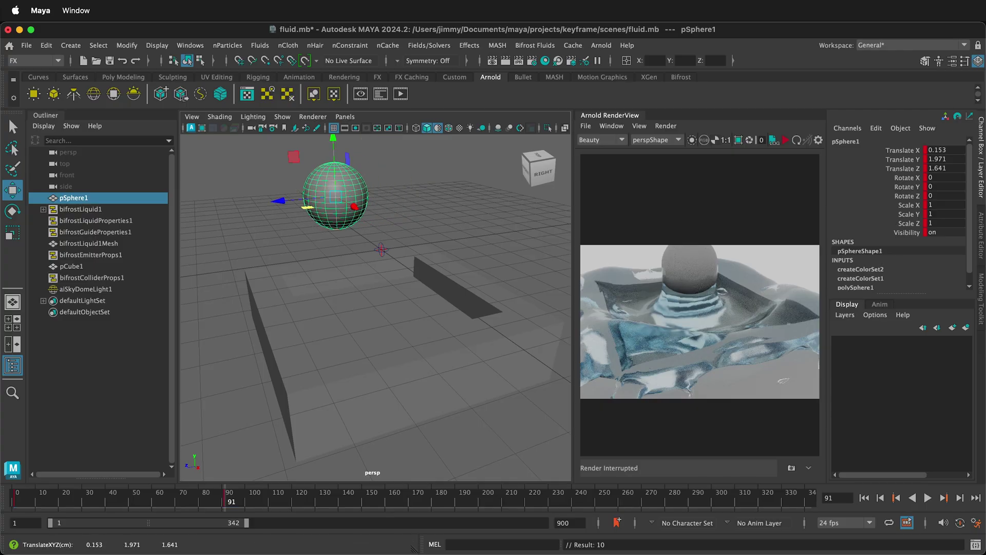
click(455, 498)
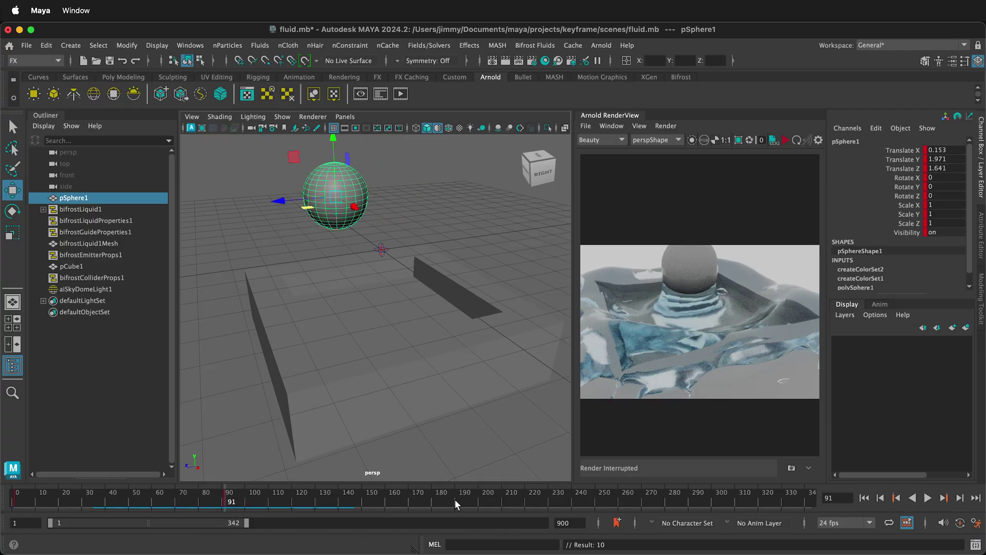
key(s)
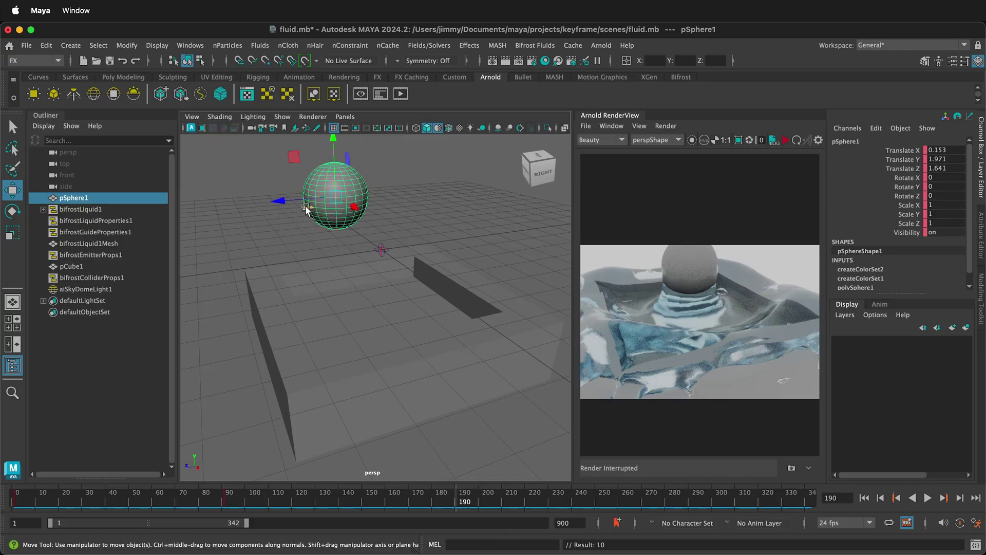
drag(308, 208, 397, 233)
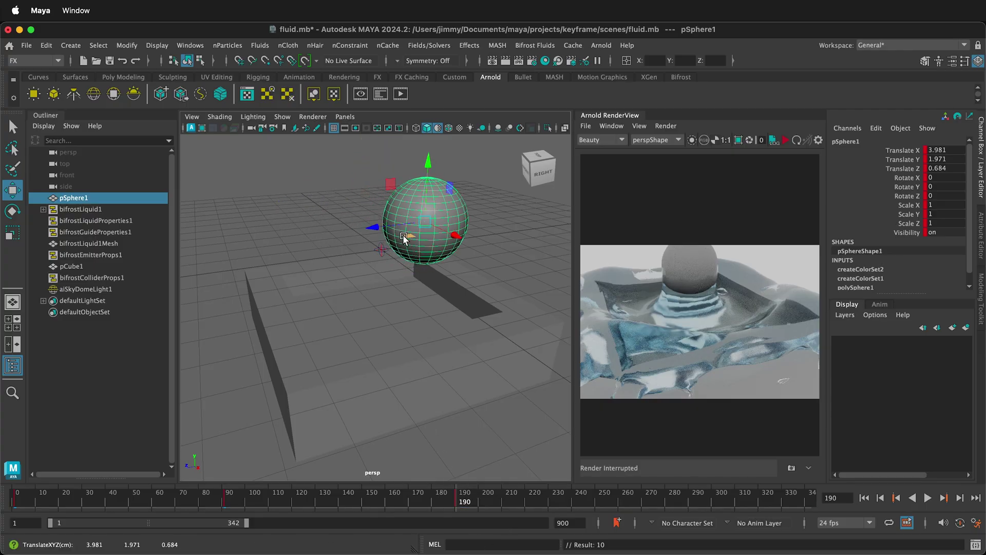
key(s)
click(777, 498)
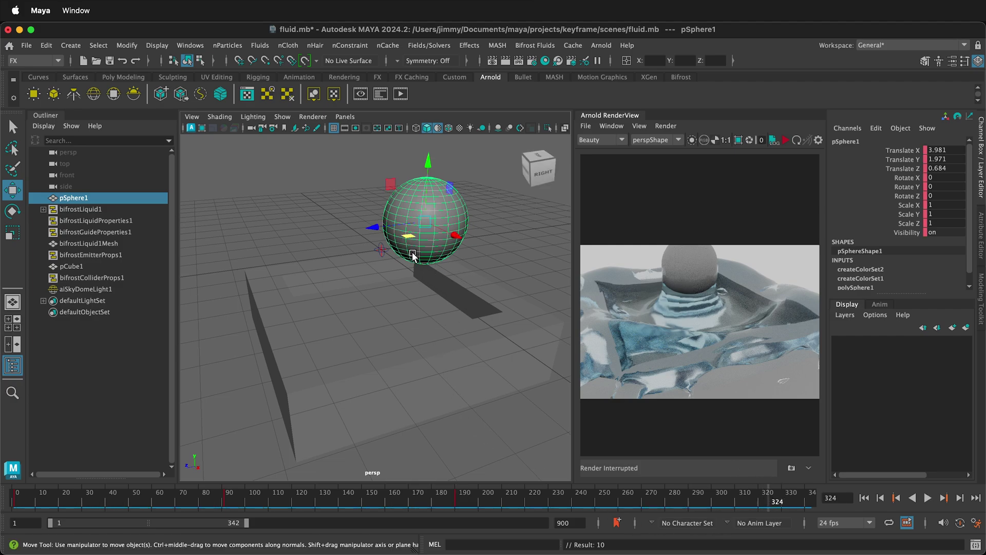
drag(406, 238, 390, 216)
key(s)
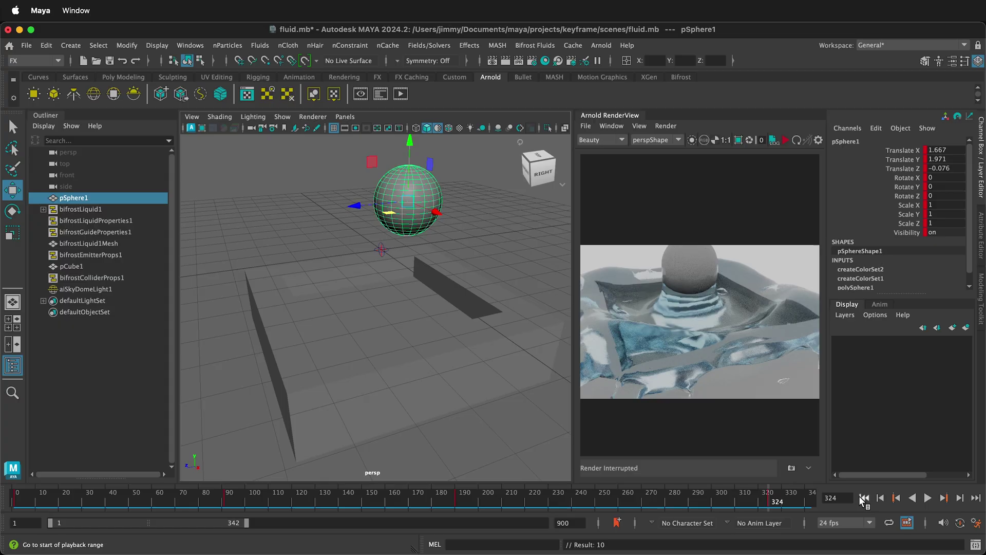
click(864, 497)
Play the animation to preview liquid pouring from the moving sphere, stopping at frame 89.
click(928, 499)
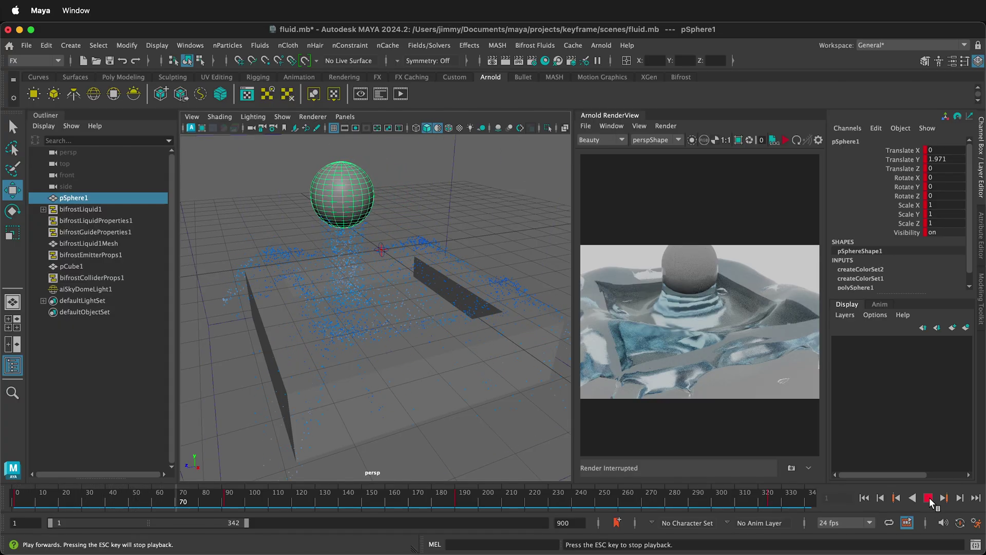
click(927, 497)
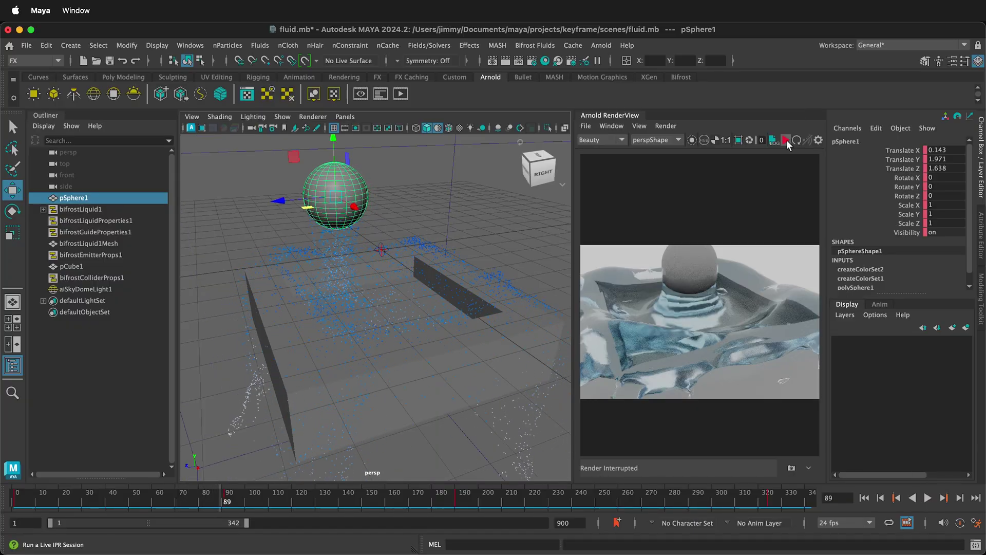
scroll(658, 331, up, 4)
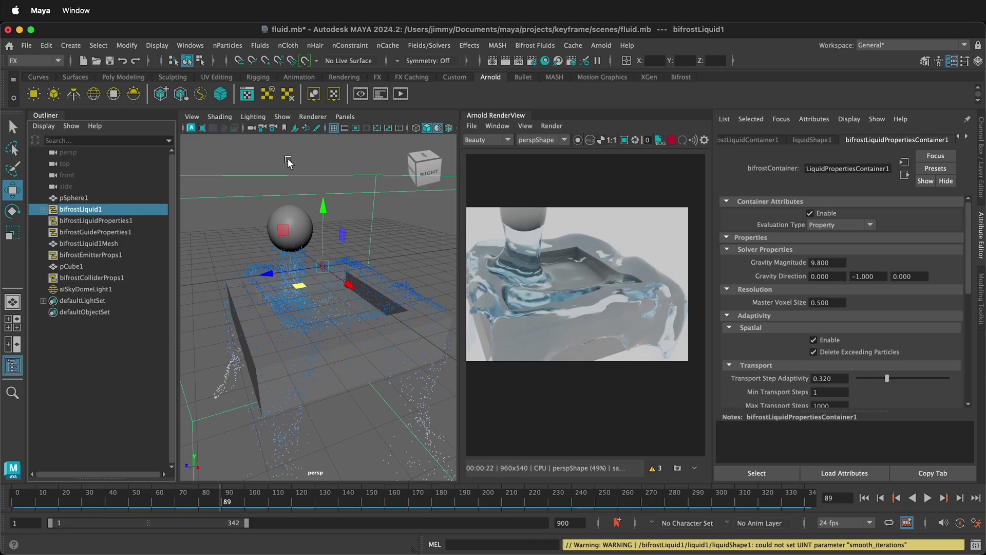
Set the Bifrost liquid's Master Voxel Size to 0.2.
click(757, 137)
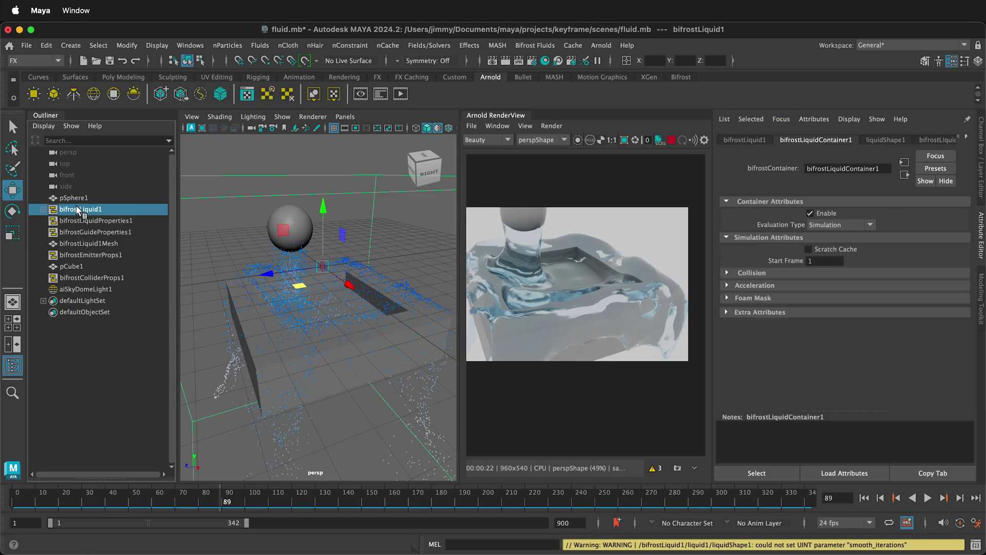
click(954, 134)
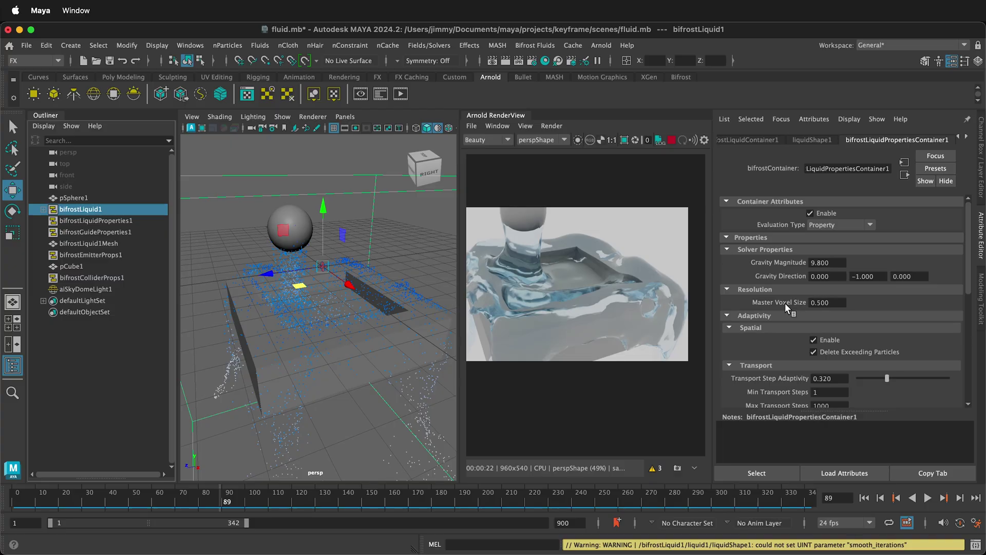
mouse_move(785, 306)
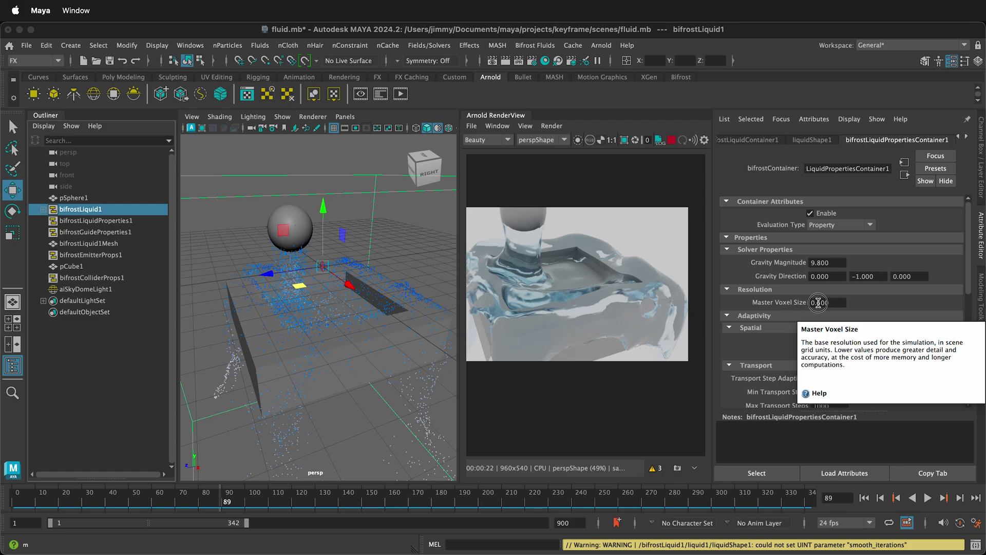
drag(842, 303, 762, 301)
text(.2)
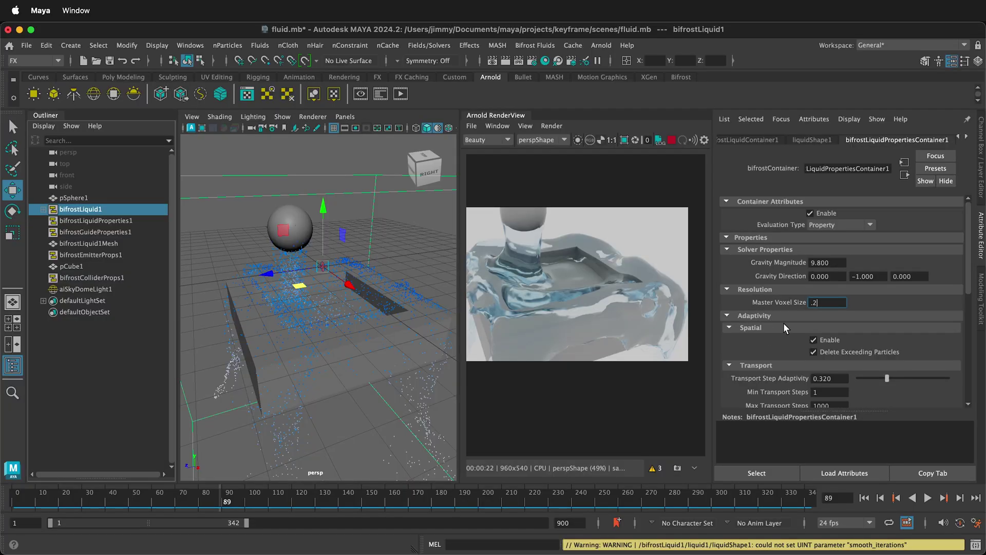
scroll(783, 322, down, 3)
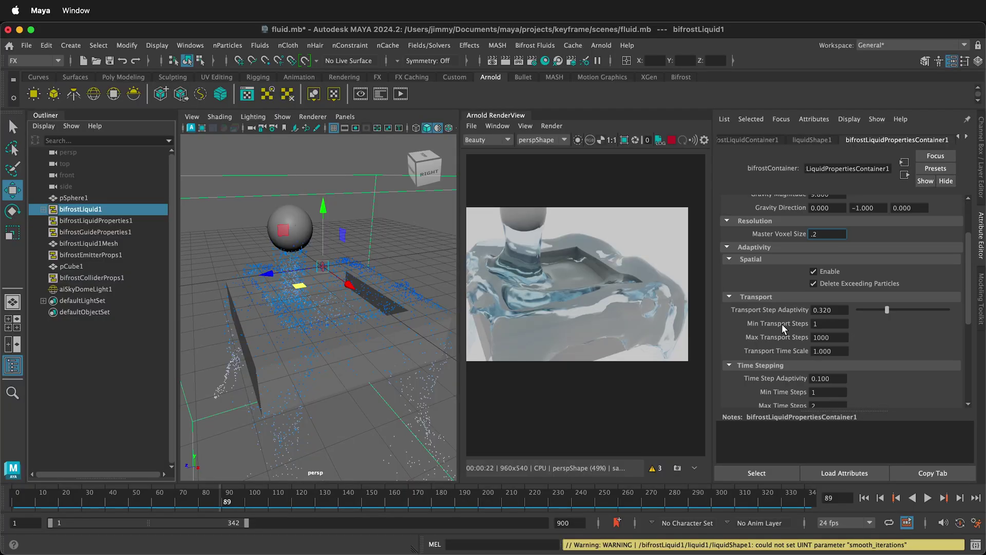
key(Return)
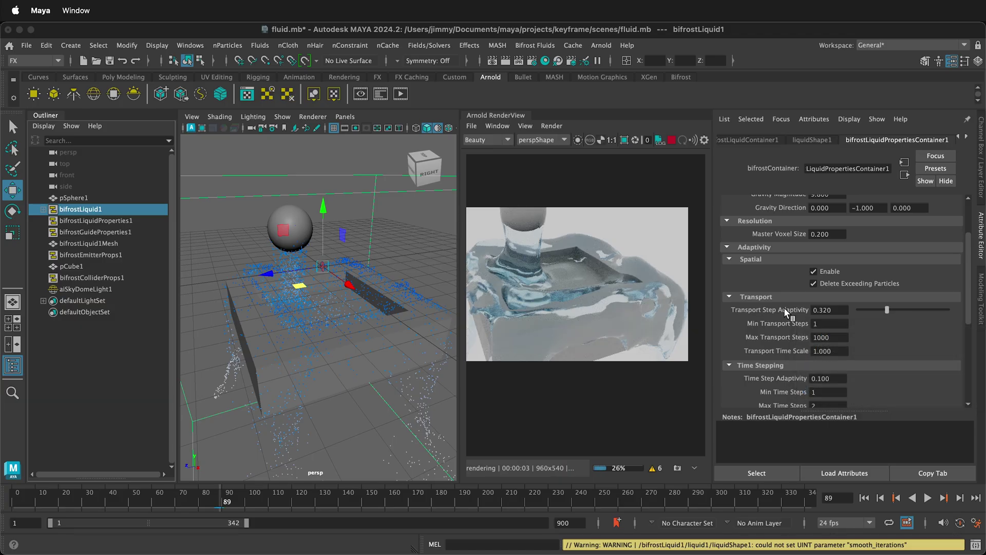
Set Transport Step Adaptivity to 0.6 and enter 0.3 for Time Step Adaptivity.
click(833, 310)
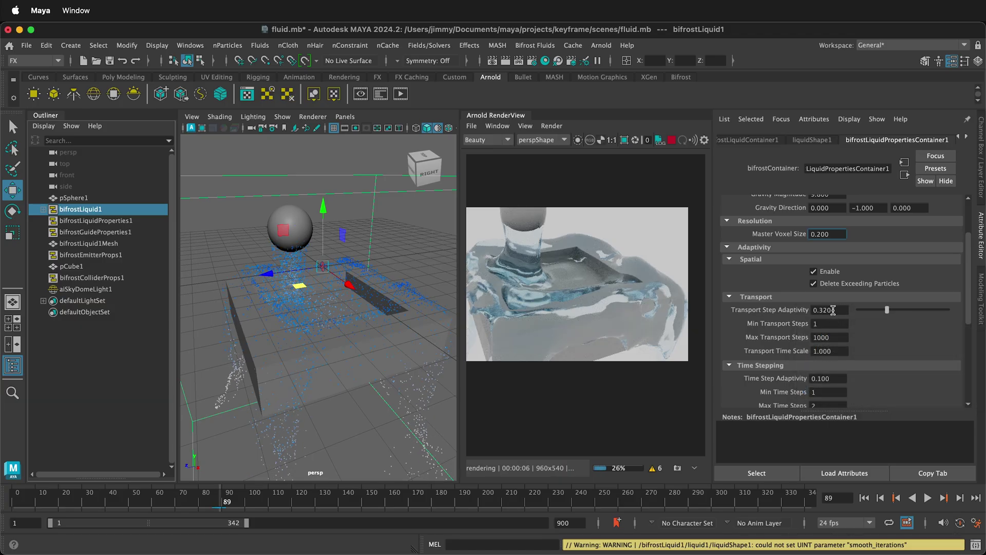
drag(835, 311, 820, 310)
key(Return)
scroll(885, 347, down, 2)
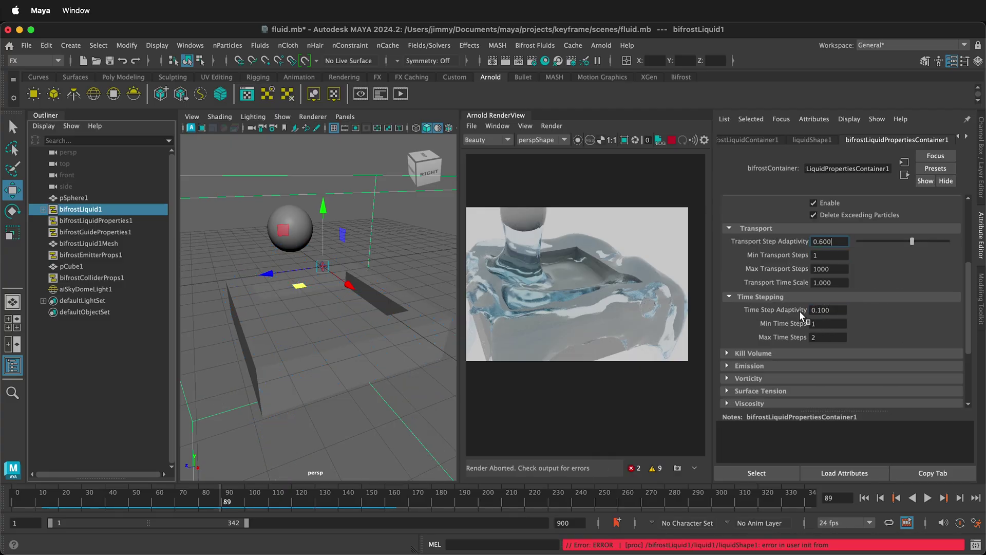
drag(836, 310, 818, 309)
text(3)
Lower Time Step Adaptivity to 0.1 and restart the Arnold IPR render to see the change.
click(864, 499)
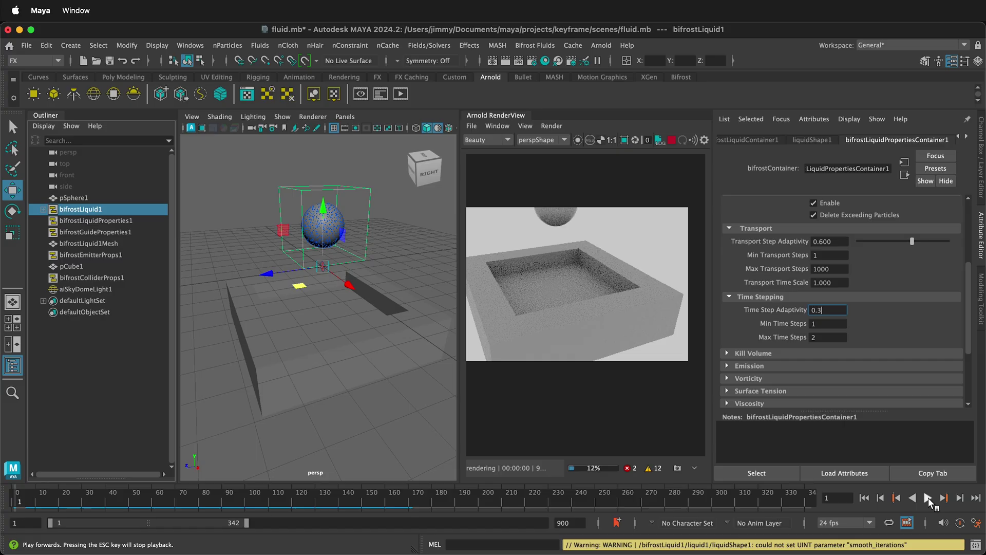
click(928, 497)
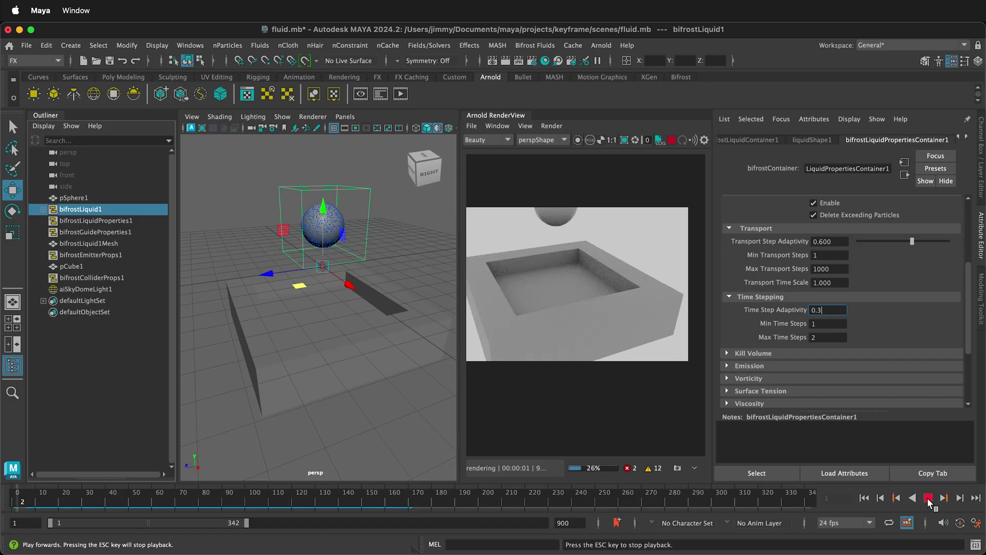
click(671, 138)
key(f)
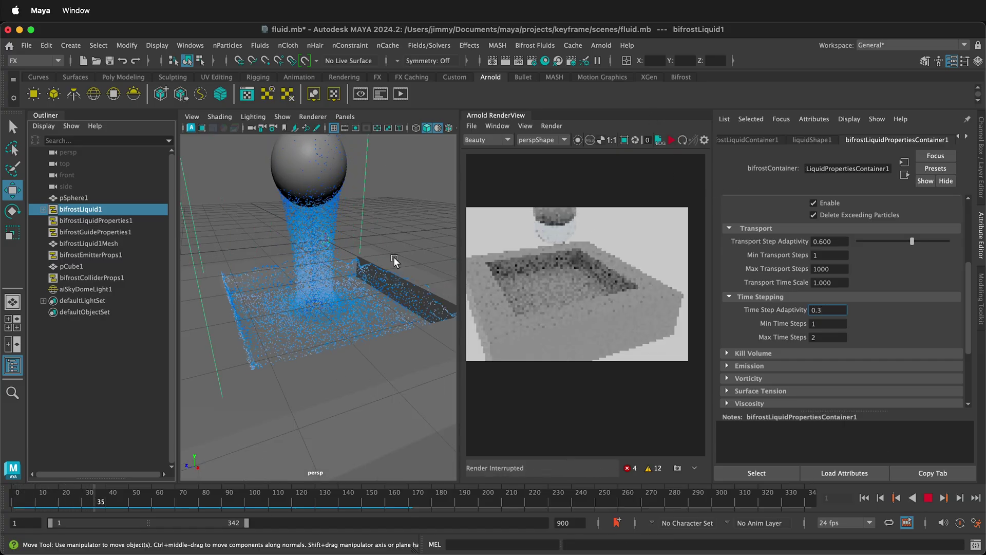
key(BackSpace)
text(1)
key(Return)
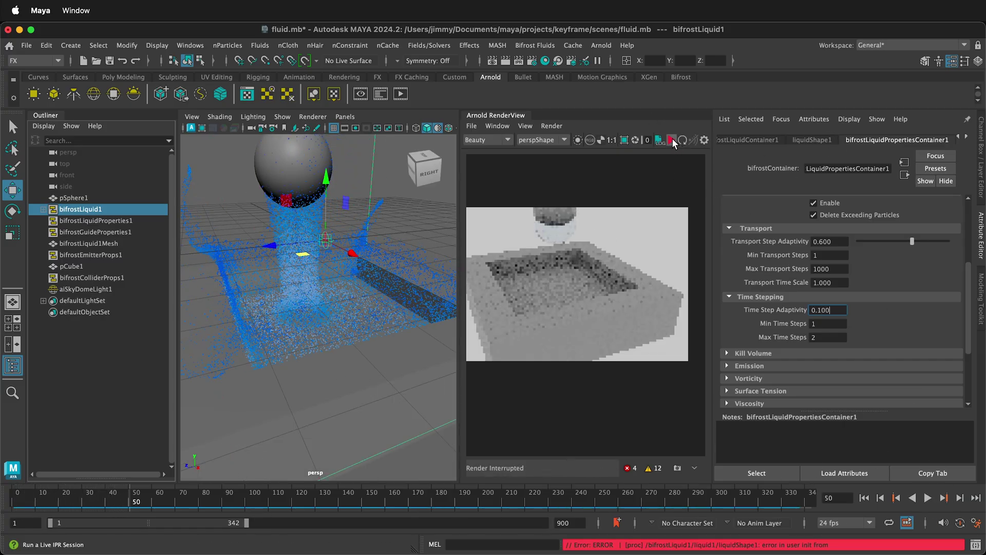
click(671, 139)
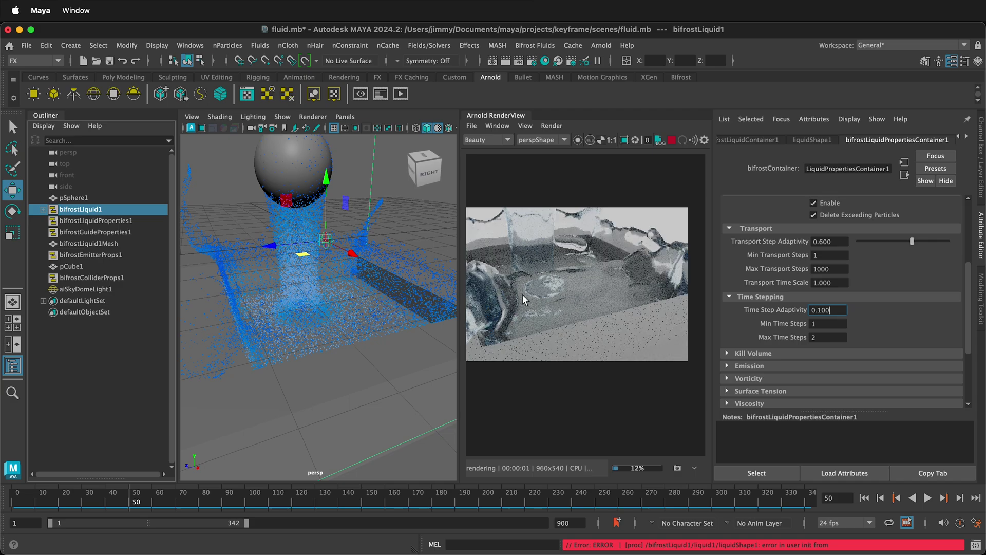
scroll(546, 286, up, 2)
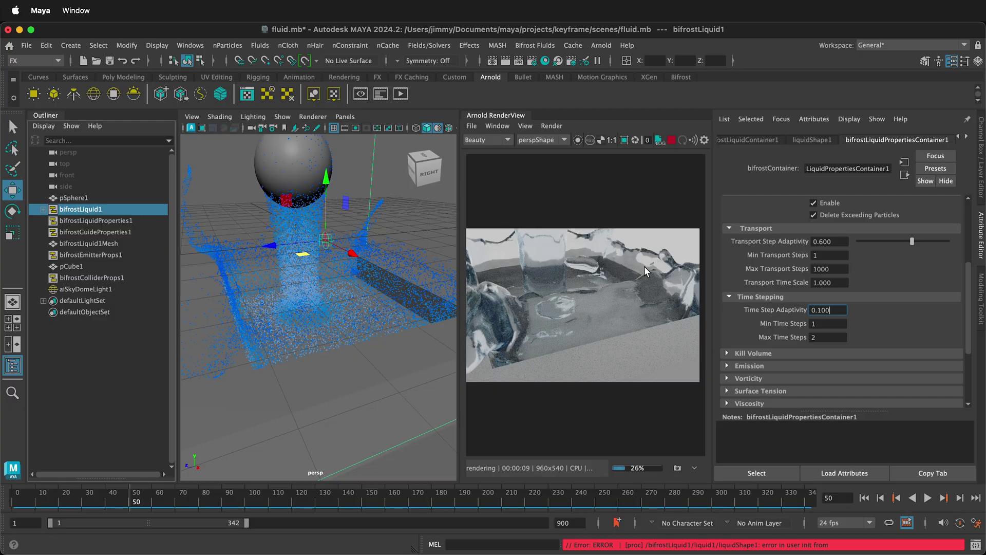
Trial a Master Voxel Size of 0.01, play the simulation to frame 55, and restart the IPR.
click(671, 138)
scroll(842, 265, up, 5)
scroll(842, 287, up, 2)
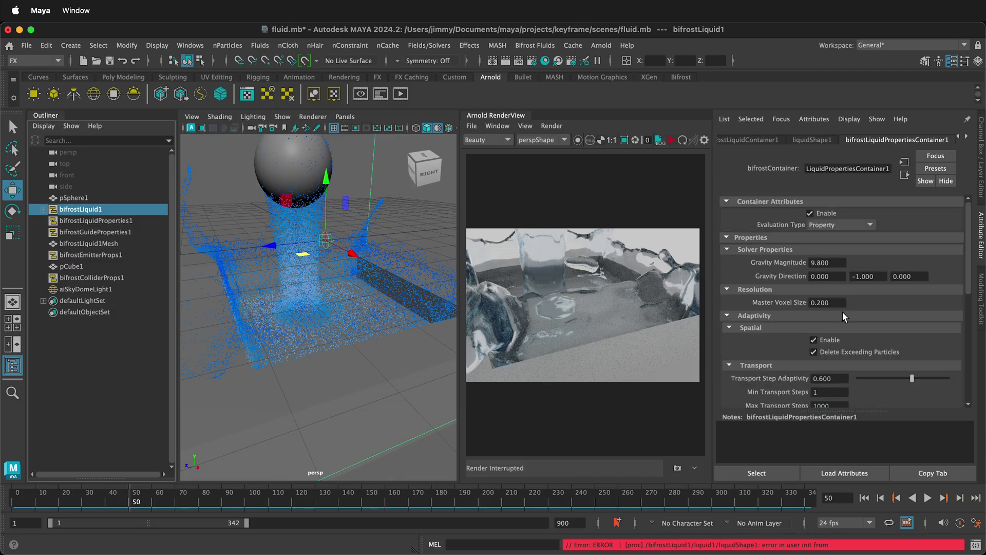
click(824, 304)
key(BackSpace)
text(01)
click(926, 498)
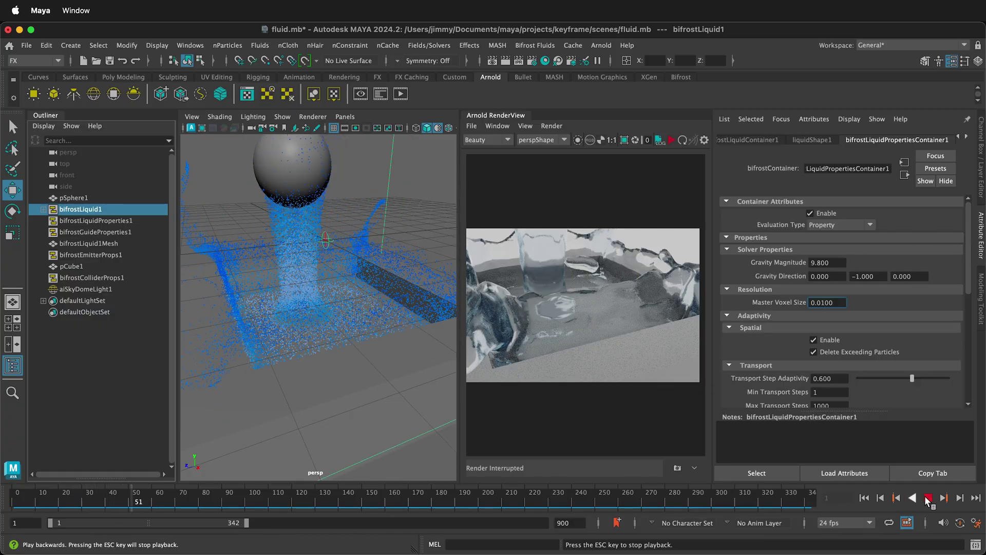
key(Escape)
click(672, 139)
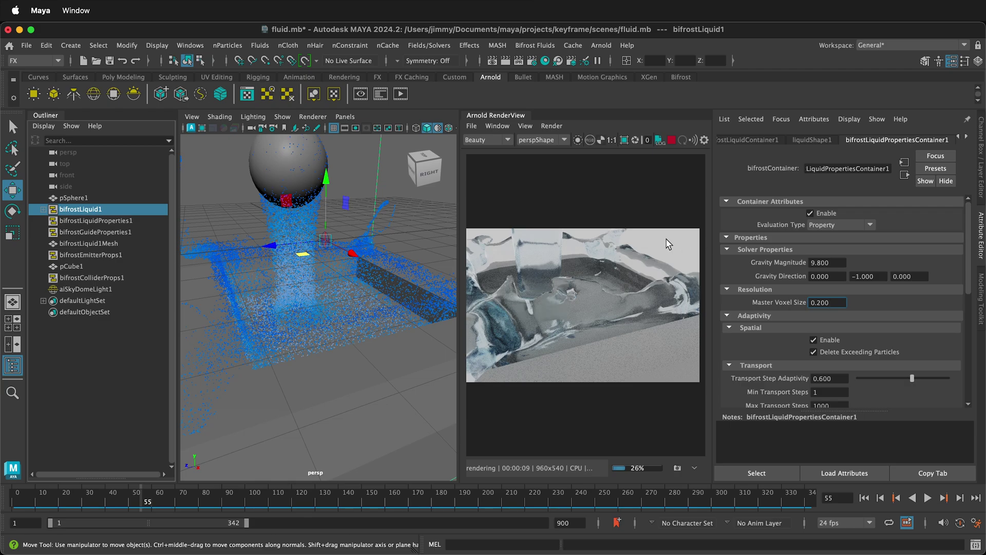
Select liquid1 under bifrostLiquid1 and expand Transmission in its aiStandardSurface1 material.
click(43, 209)
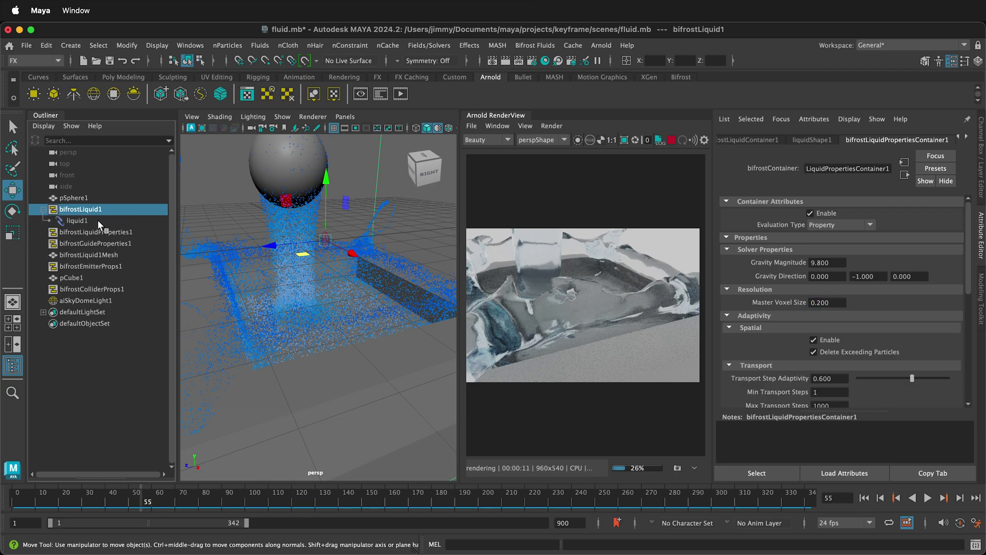
click(76, 220)
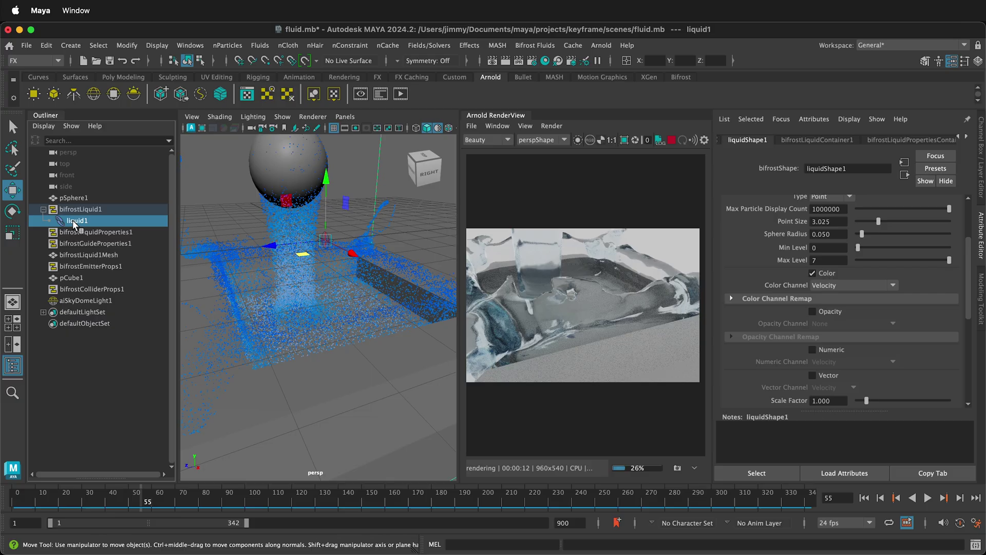
click(967, 137)
click(968, 138)
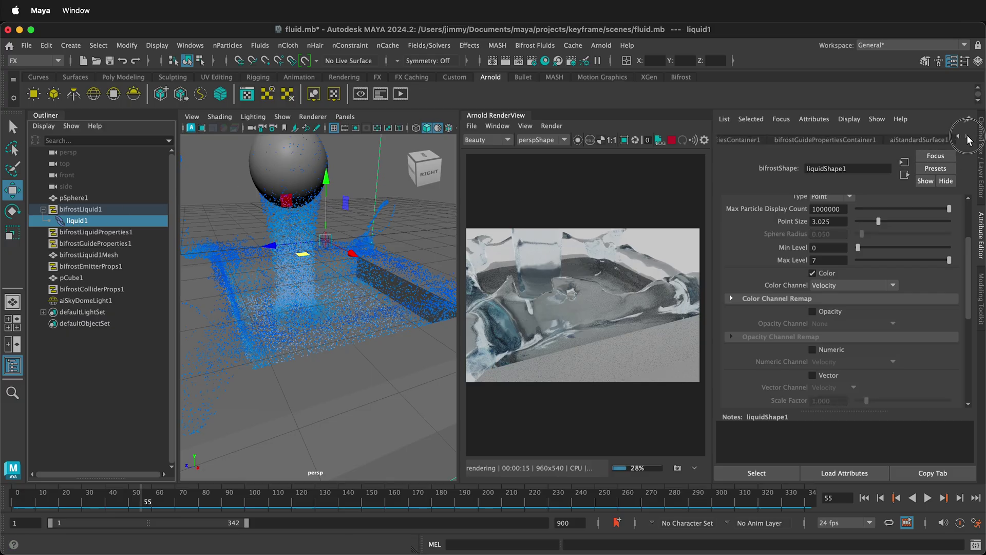
click(933, 137)
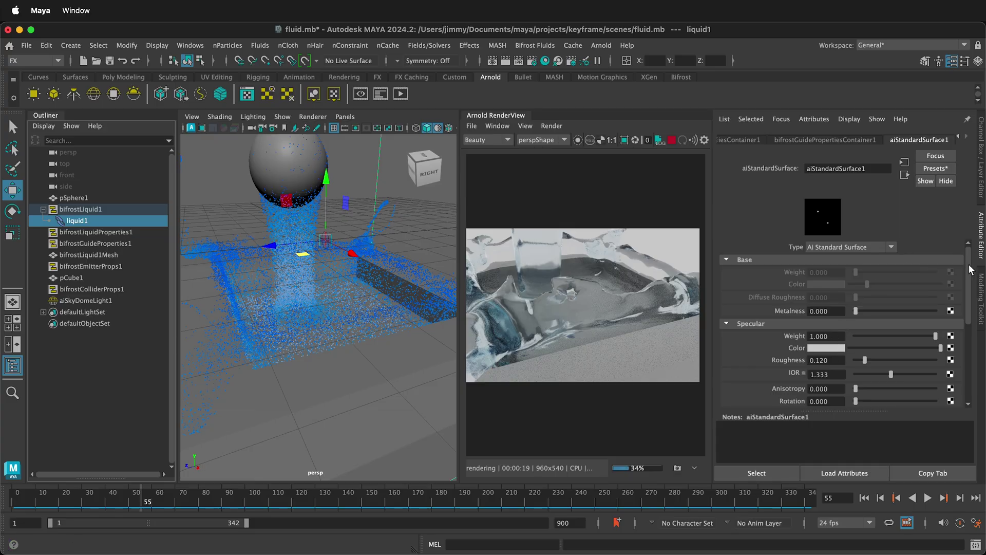
drag(970, 271, 968, 341)
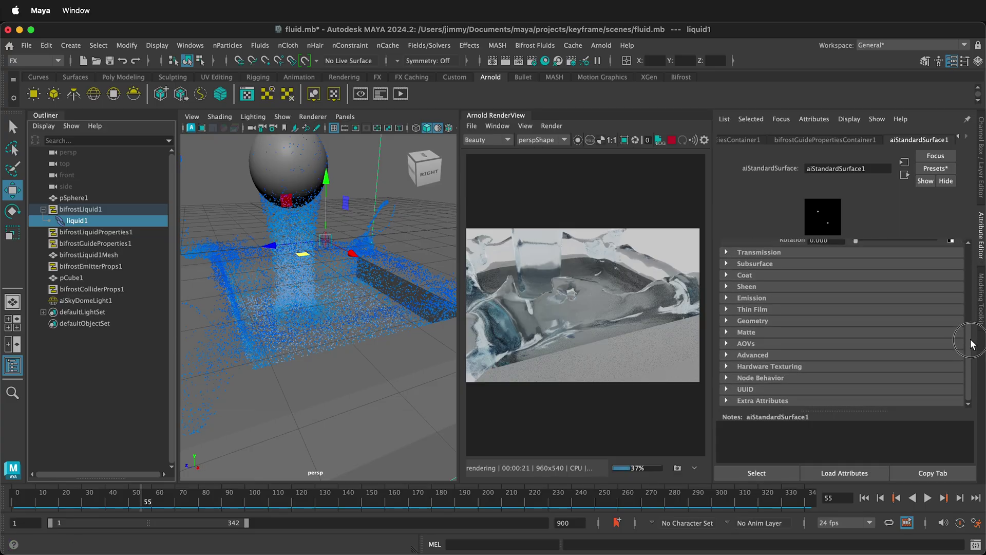
click(723, 251)
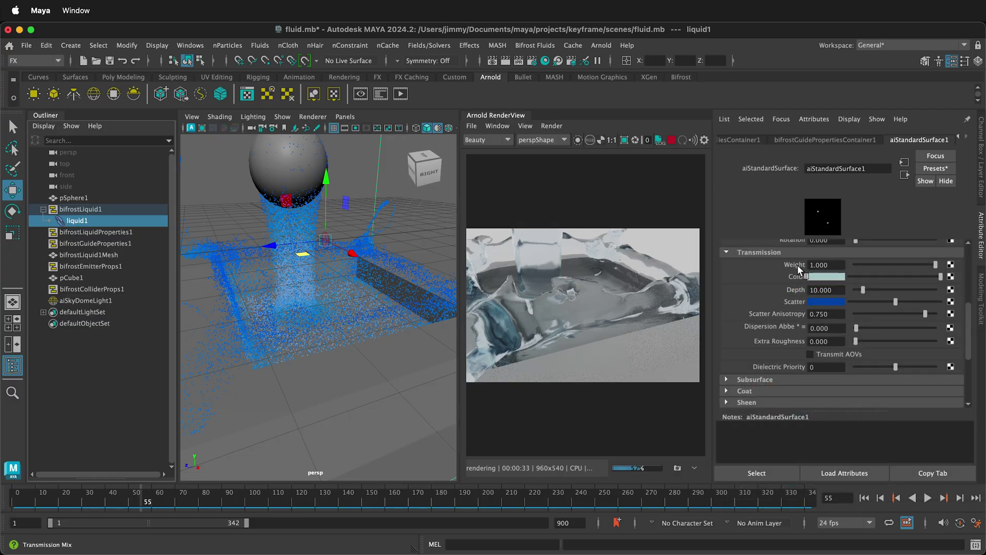
Make the transmission colour dark green and the scatter colour near black.
click(826, 277)
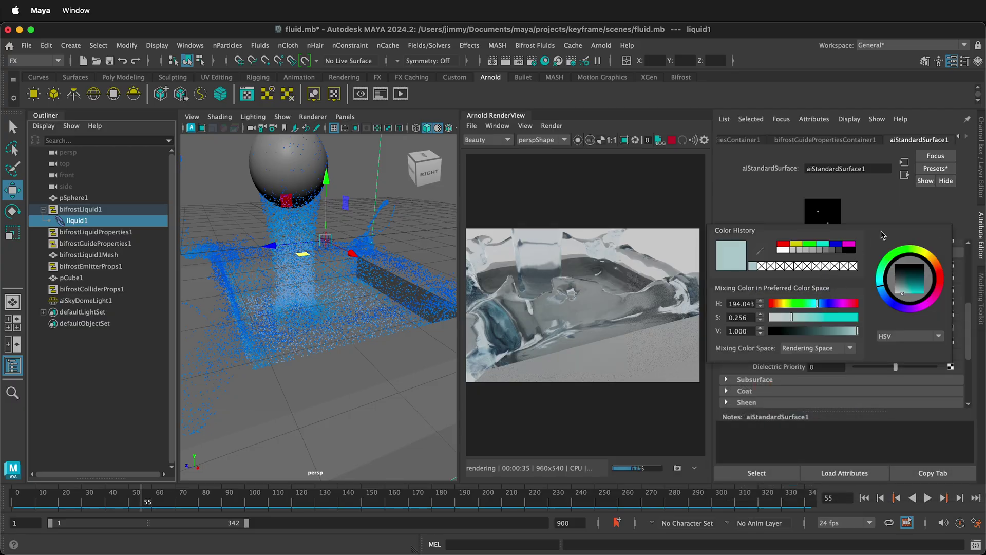
click(811, 277)
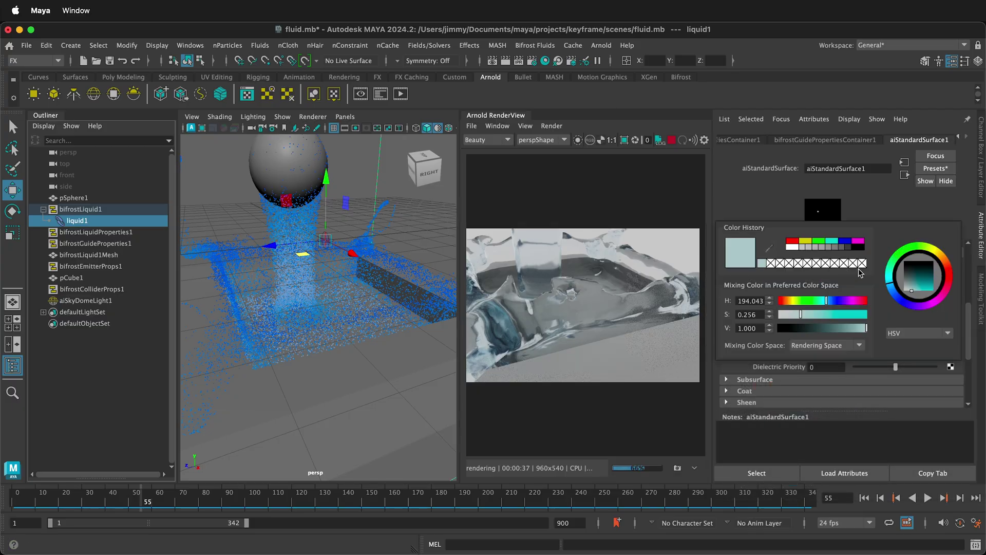
drag(905, 256, 905, 248)
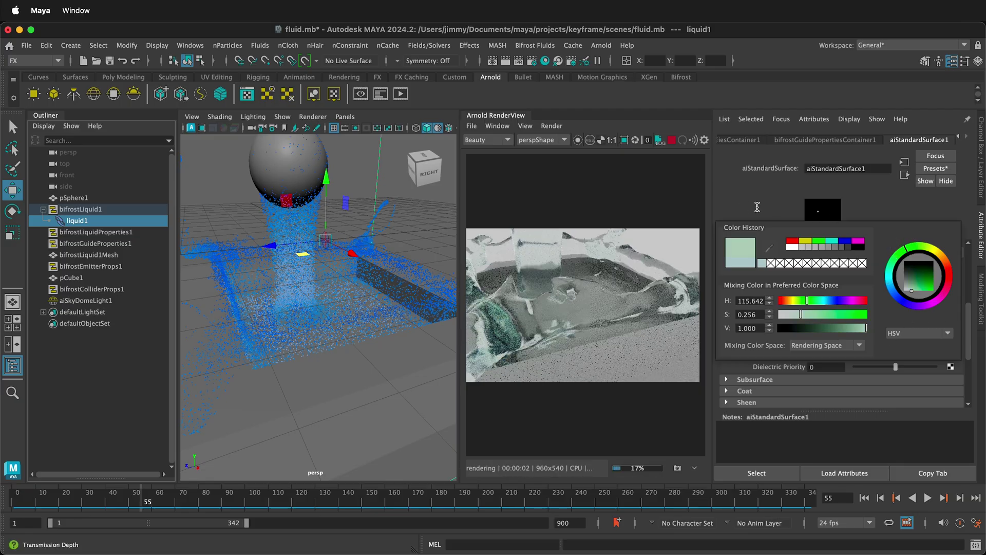
click(825, 303)
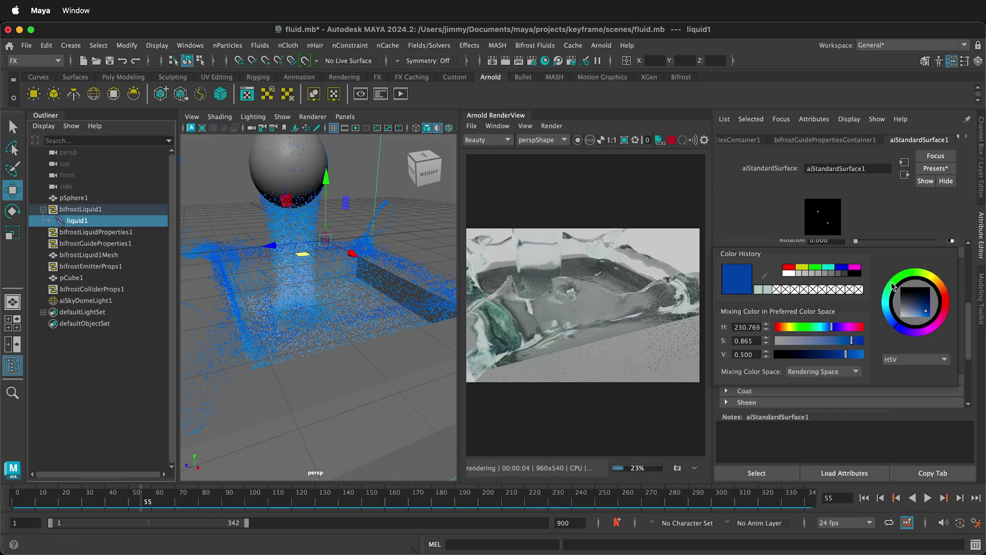
click(895, 284)
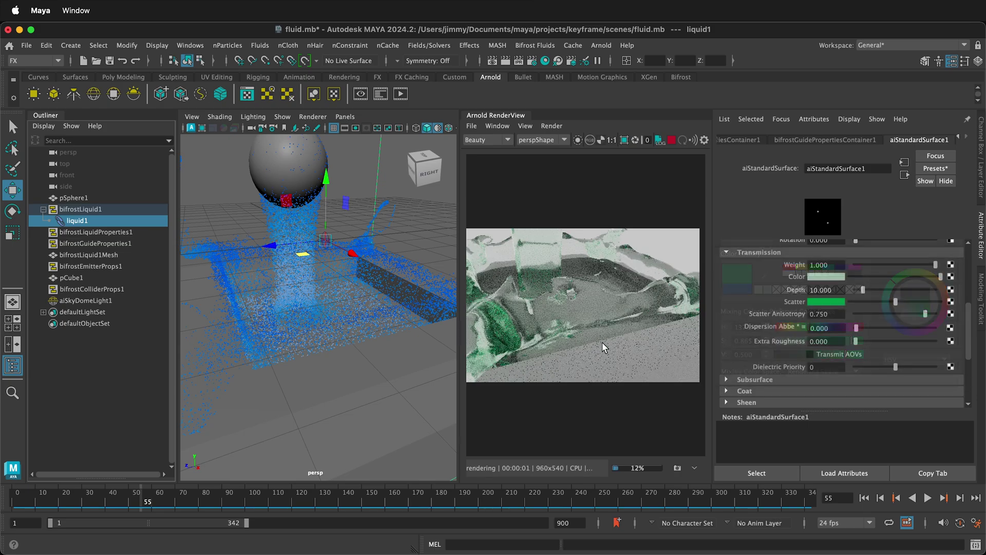
click(836, 276)
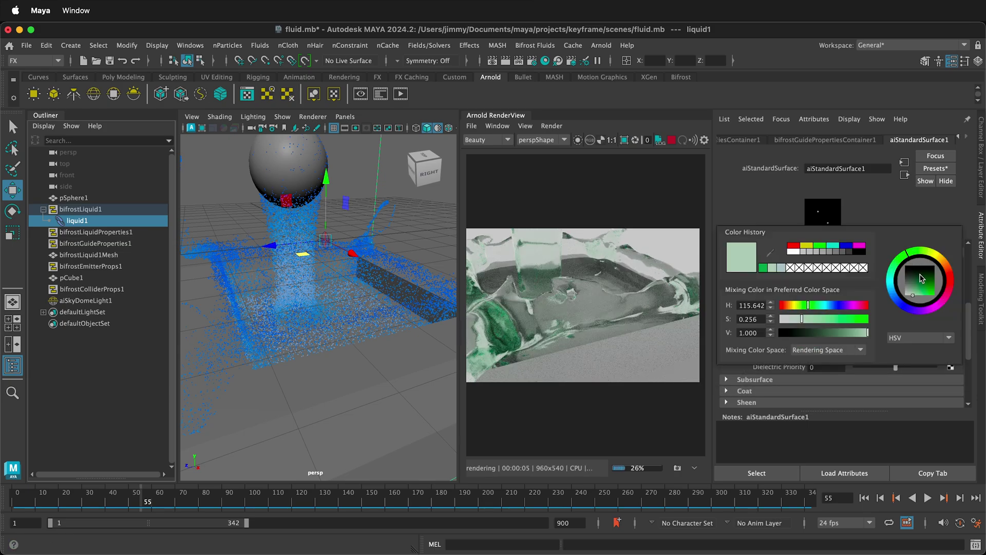
drag(923, 296, 928, 284)
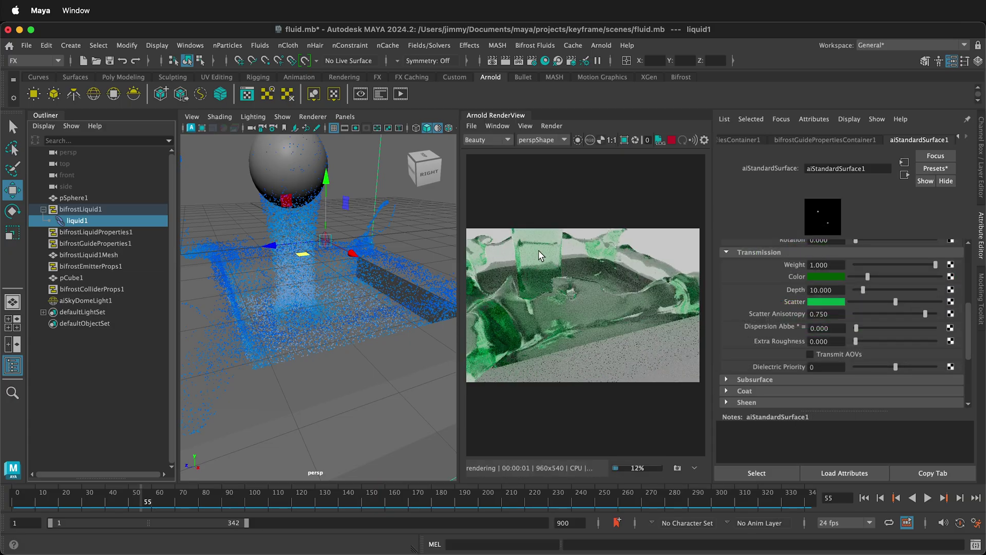
click(821, 301)
drag(915, 320, 902, 301)
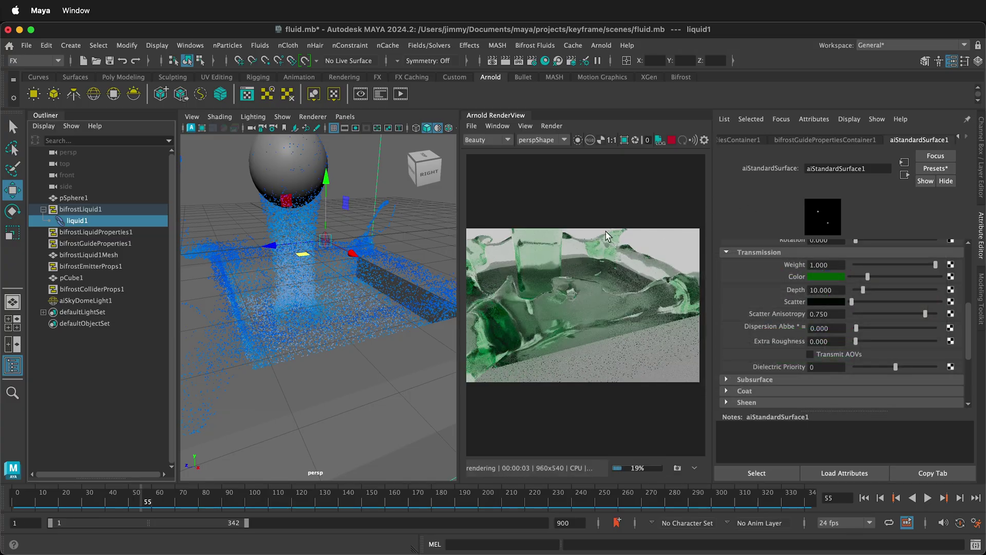
Replace aiStandardSurface1's settings with the Deep_Water material preset.
click(936, 168)
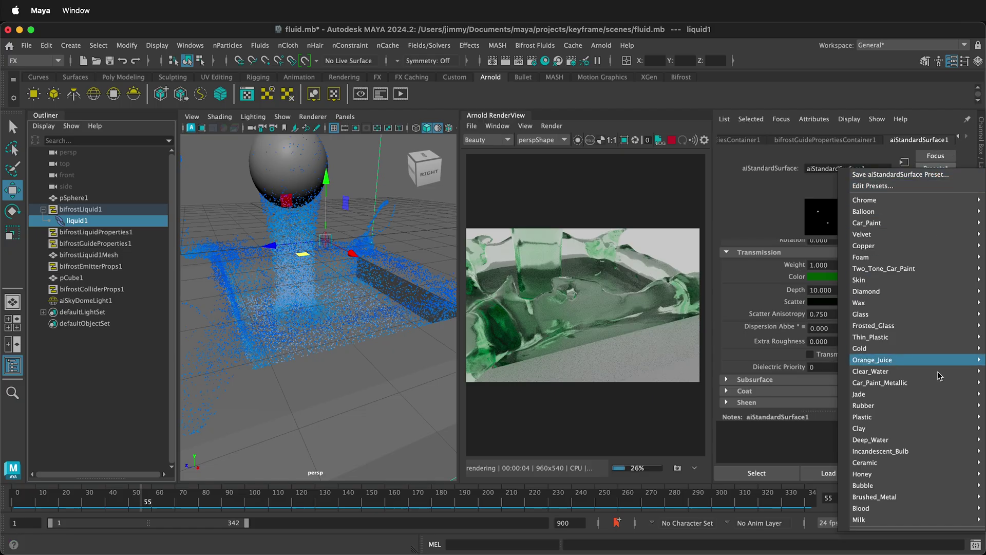
mouse_move(906, 440)
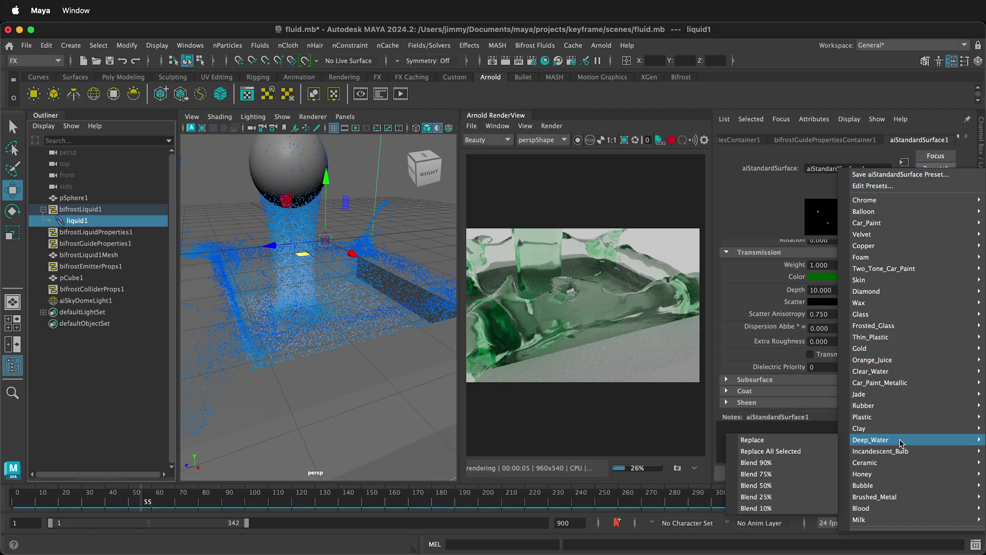
click(758, 440)
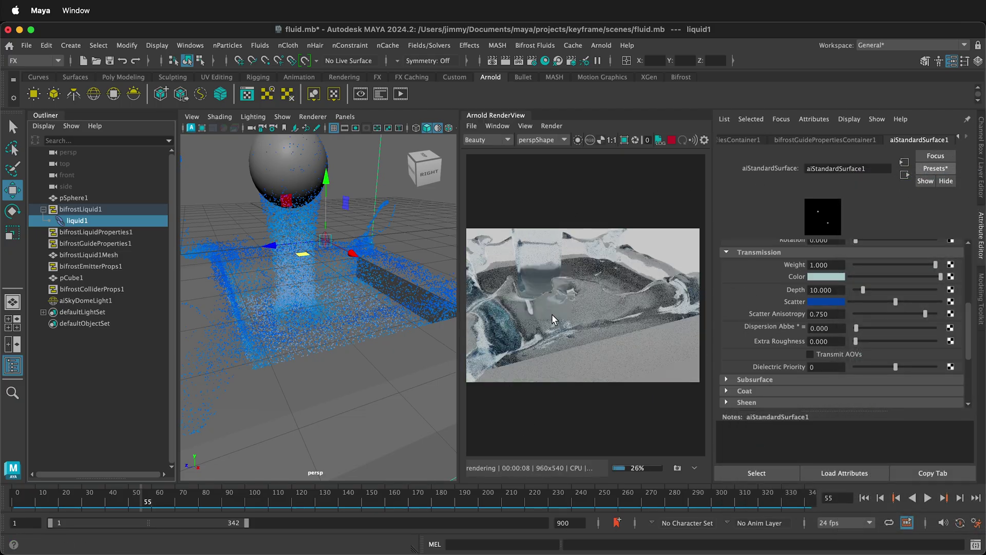